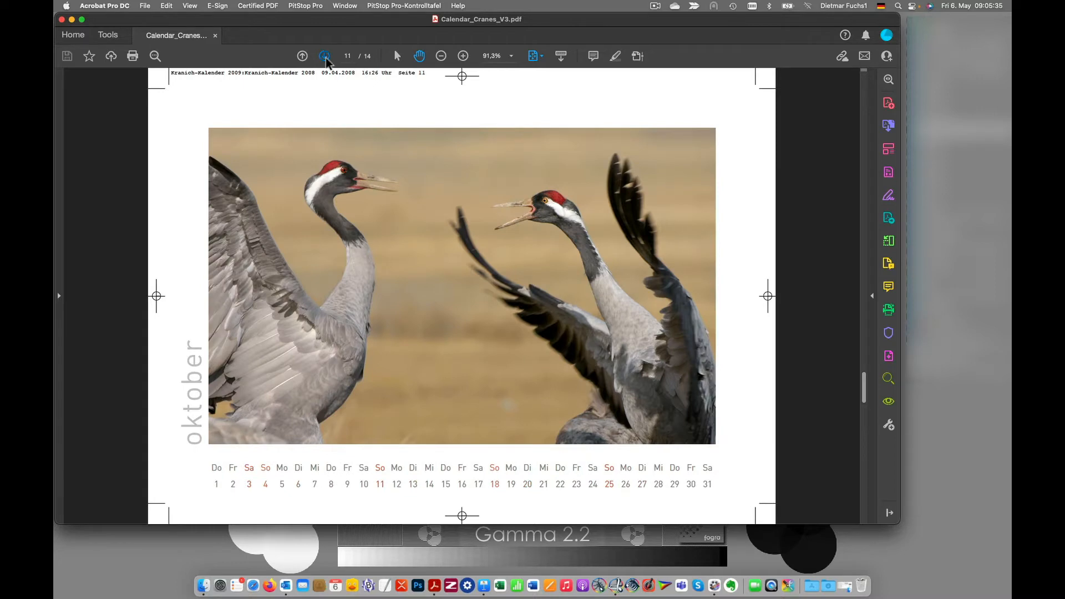
- Page through the crane calendar PDF to its last page and hide Acrobat to return to CoPrA
{"action": "left_click", "coordinate": [325, 56]}
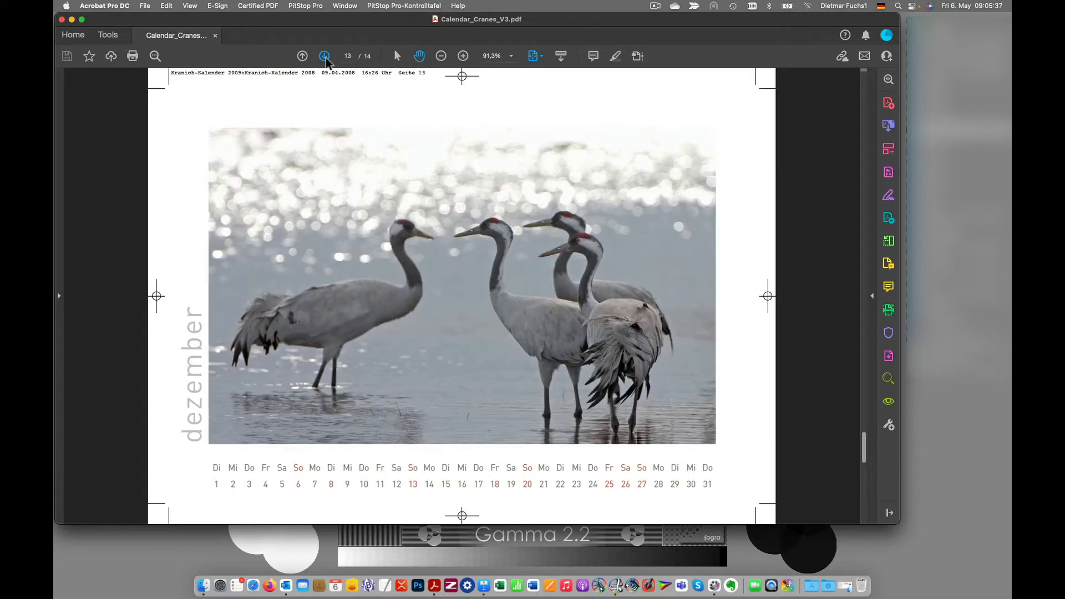
{"action": "left_click", "coordinate": [325, 56]}
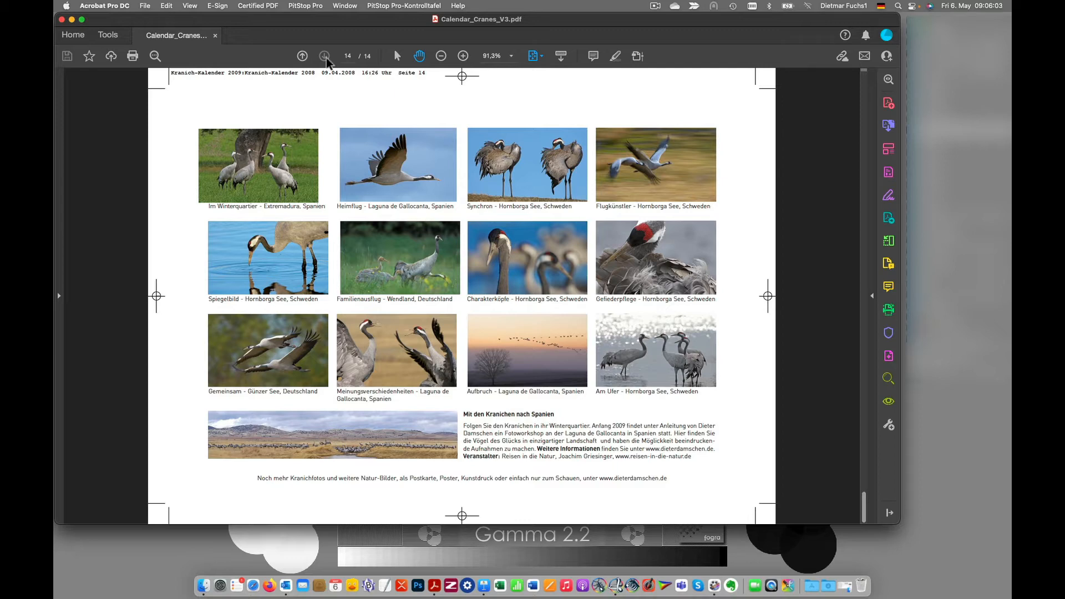
{"action": "key", "text": "super+h"}
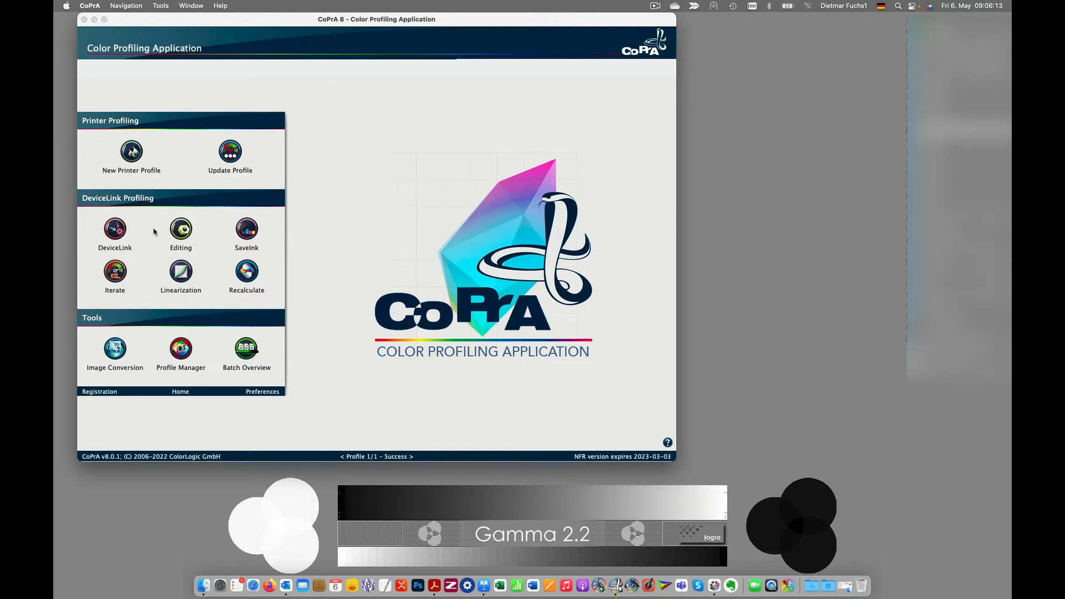
- Start a DeviceLink profile and choose ISO Coated v2 300% (ECI).icc as the source profile
{"action": "mouse_move", "coordinate": [113, 233]}
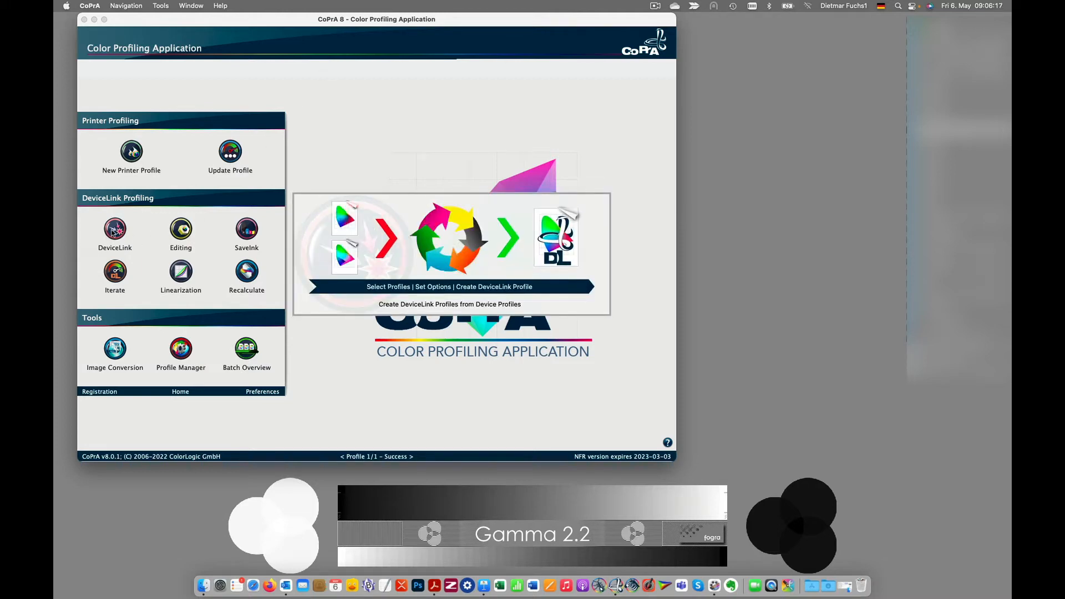
{"action": "left_click", "coordinate": [112, 233]}
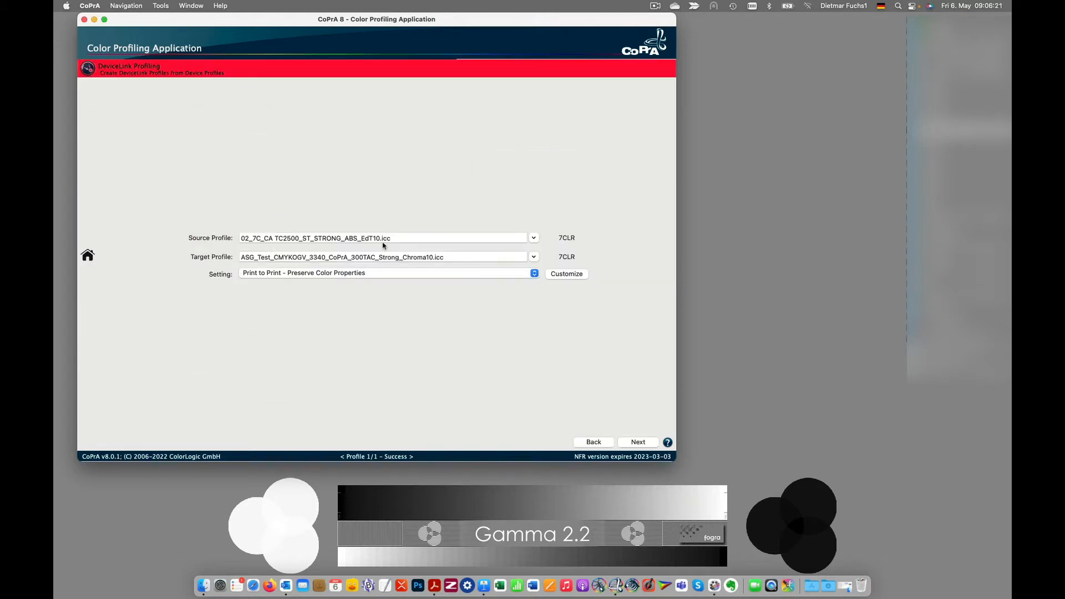
{"action": "left_click", "coordinate": [405, 236]}
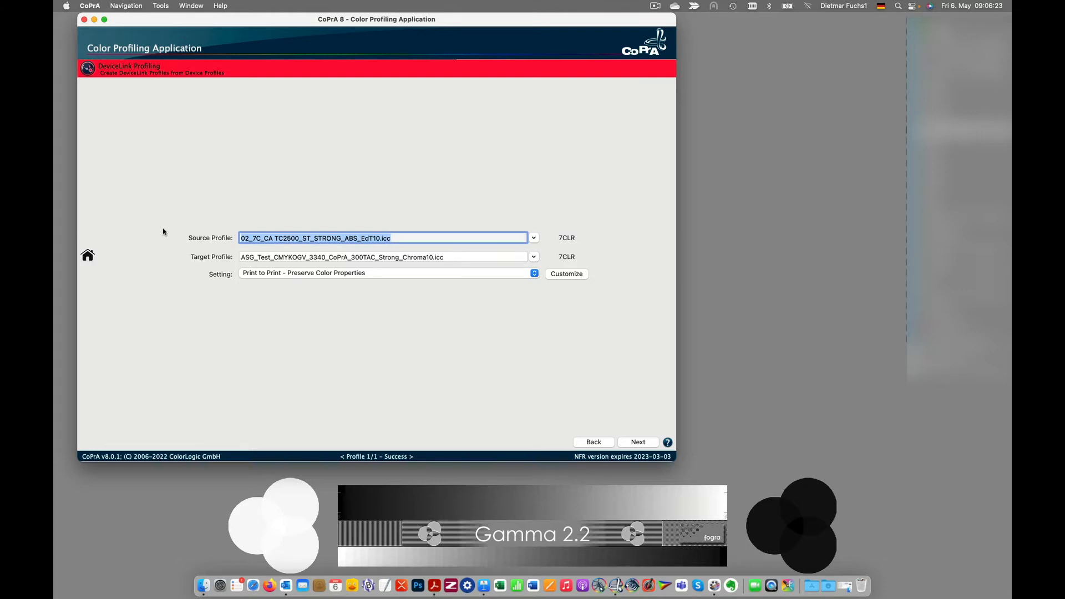
{"action": "type", "text": "ISO "}
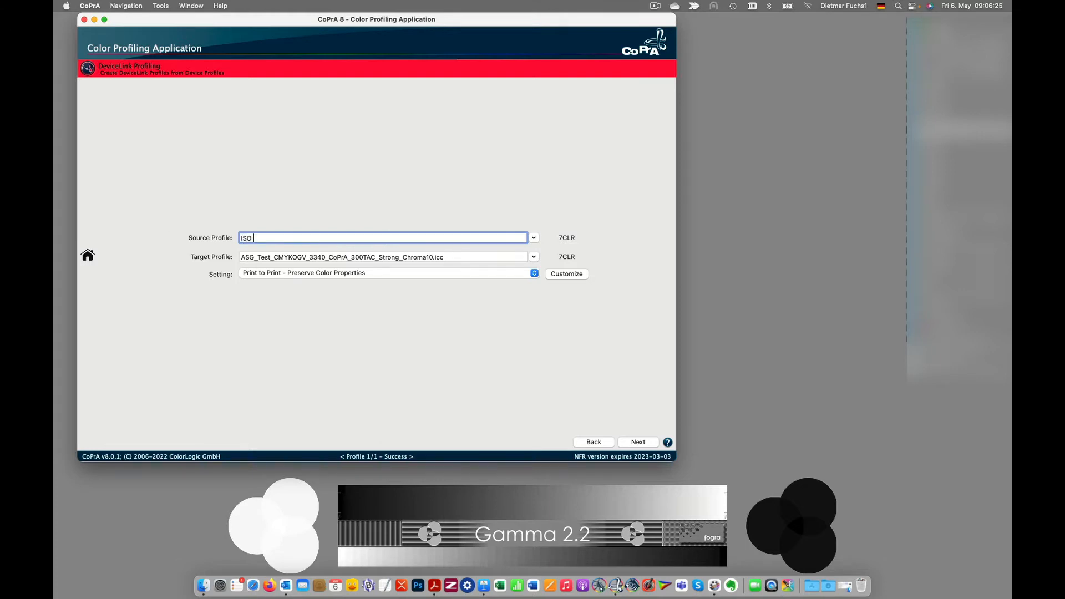
{"action": "type", "text": "coated"}
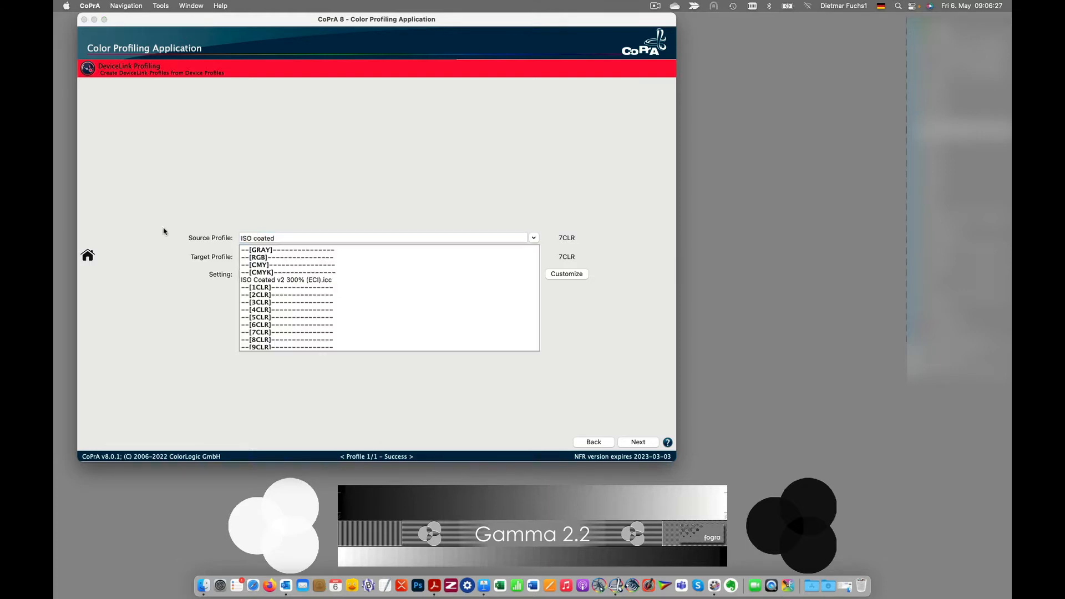
{"action": "left_click", "coordinate": [334, 280]}
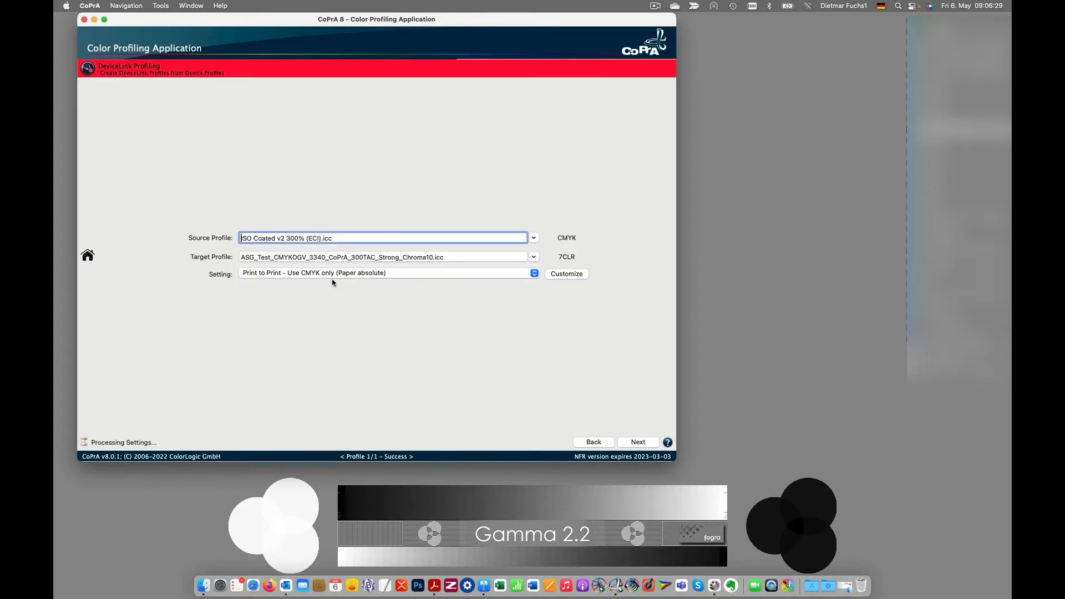
- Set HPI25K_CMYK_TAC330.icc as the target profile and open the predefined Digital Printing - Close Match setting for customizing
{"action": "left_click", "coordinate": [534, 258]}
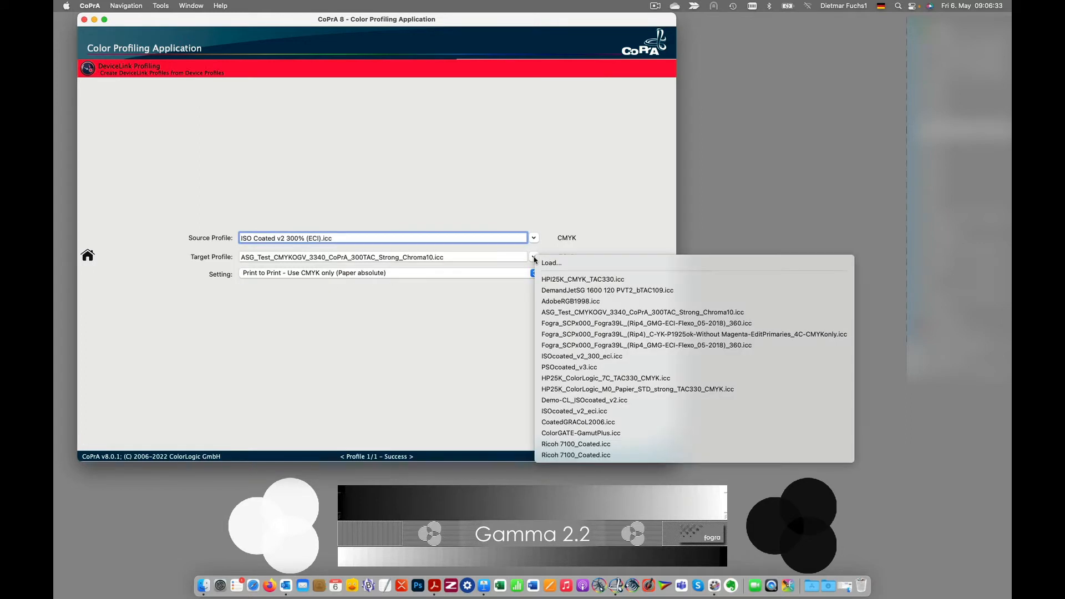
{"action": "left_click", "coordinate": [604, 280]}
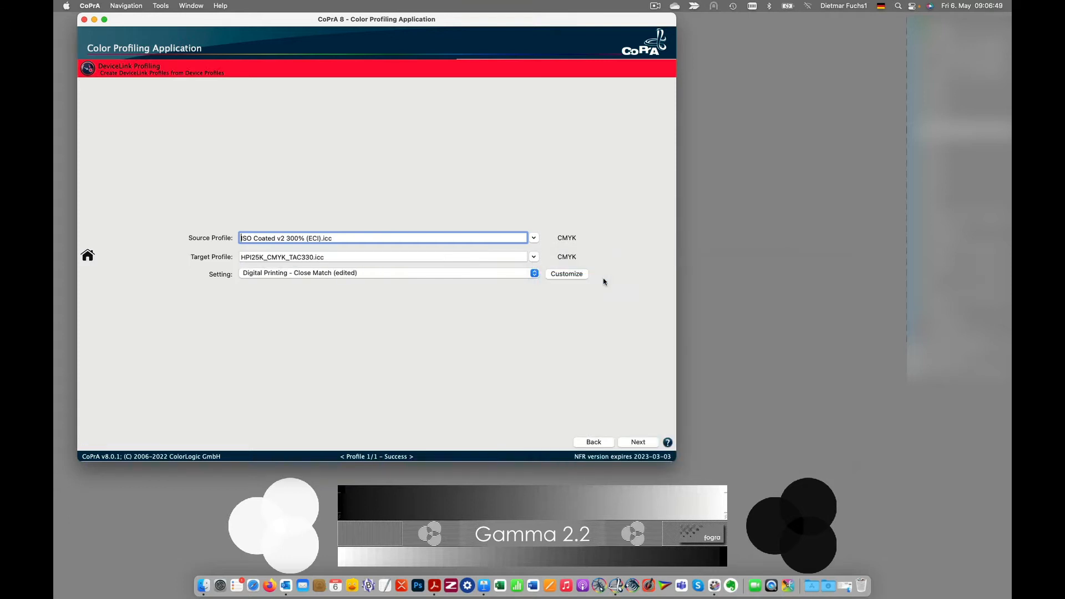
{"action": "left_click", "coordinate": [264, 274]}
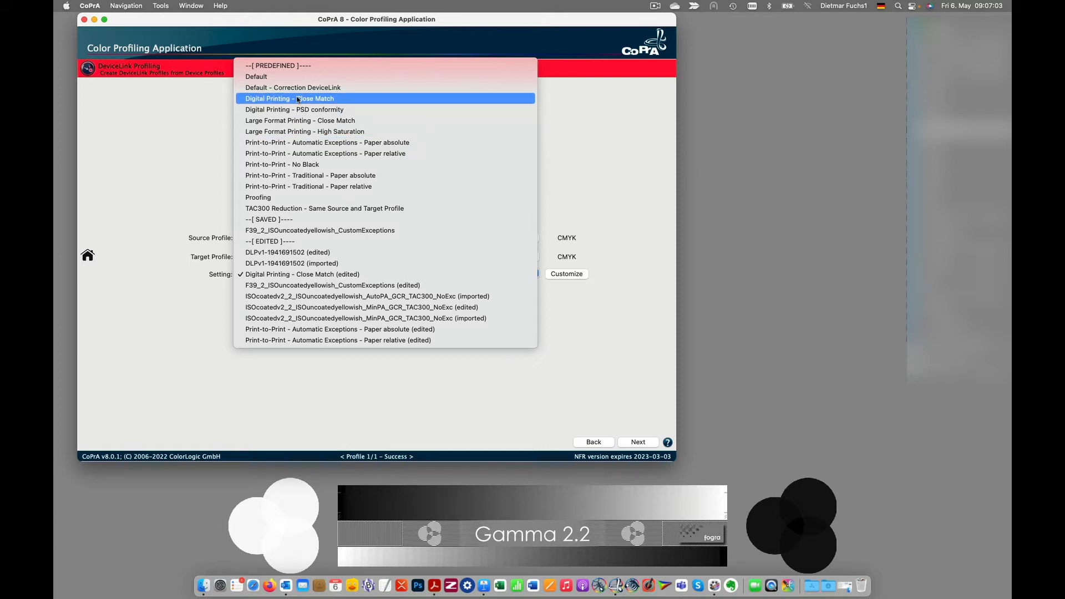
{"action": "left_click", "coordinate": [326, 100]}
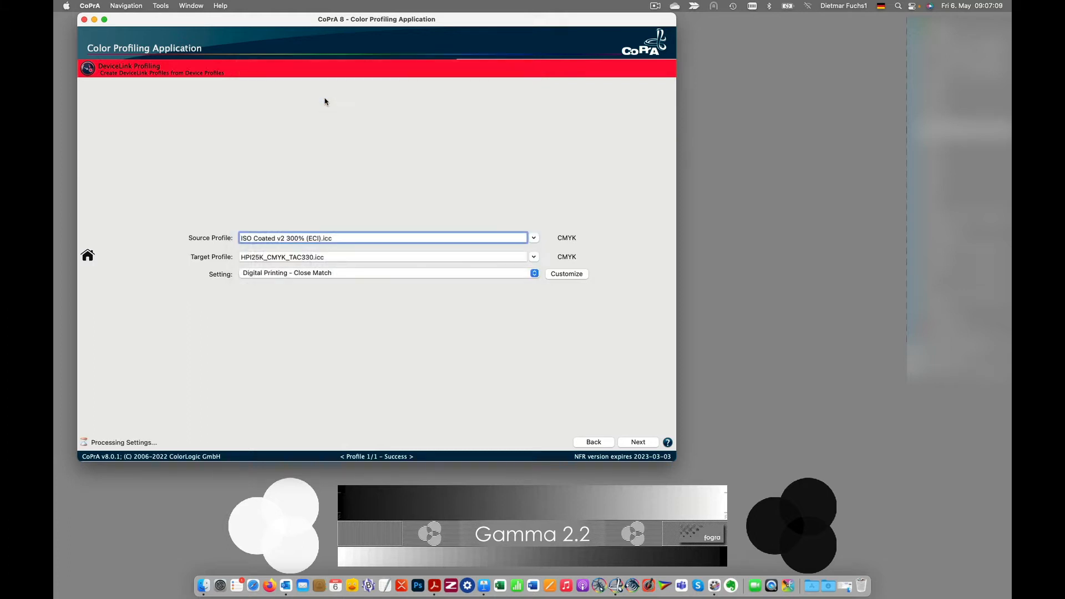
{"action": "left_click", "coordinate": [565, 276]}
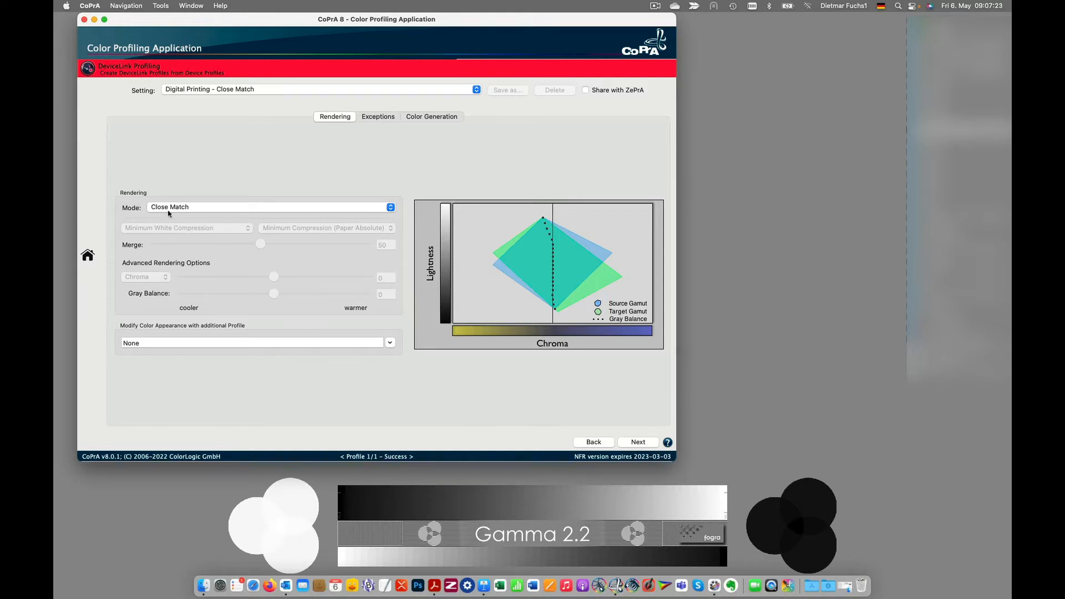
- Try the Custom rendering mode, look through its compression options, and set the mode back to Close Match
{"action": "left_click", "coordinate": [185, 211]}
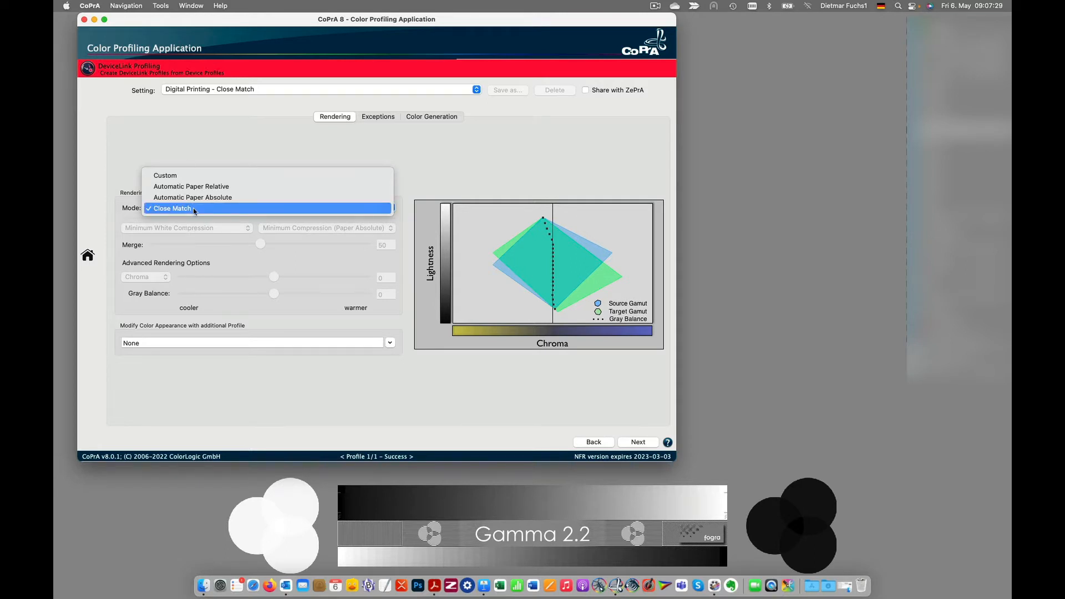
{"action": "left_click", "coordinate": [193, 176]}
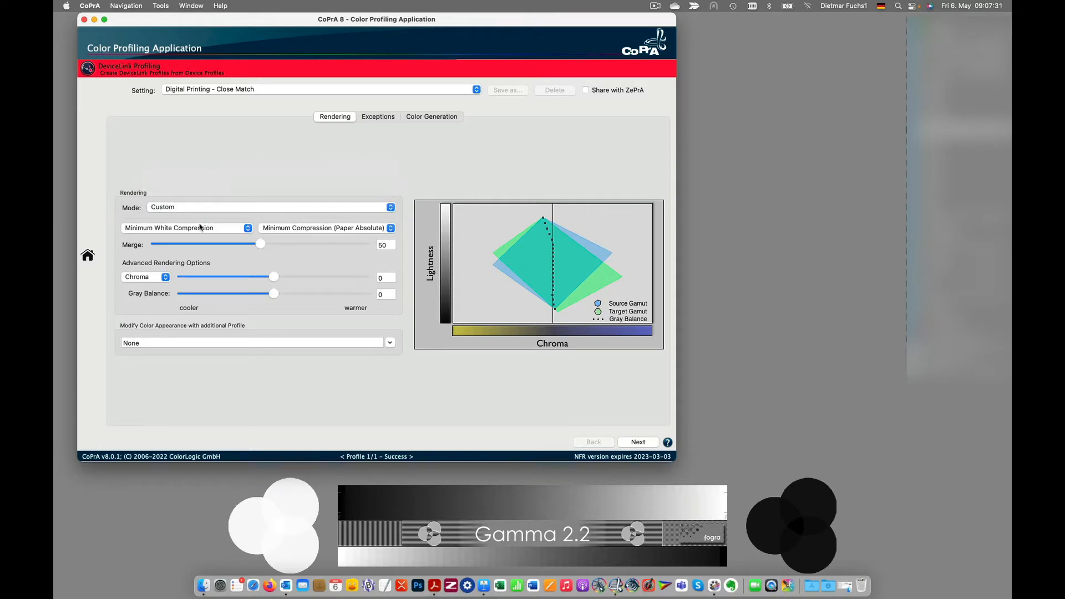
{"action": "left_click", "coordinate": [229, 228]}
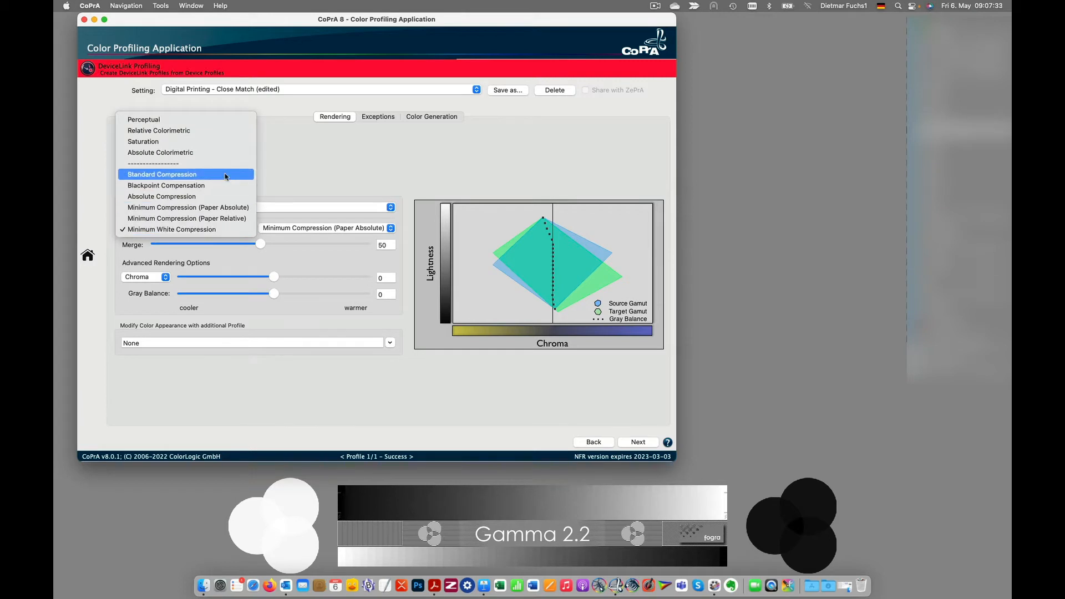
{"action": "left_click", "coordinate": [325, 181]}
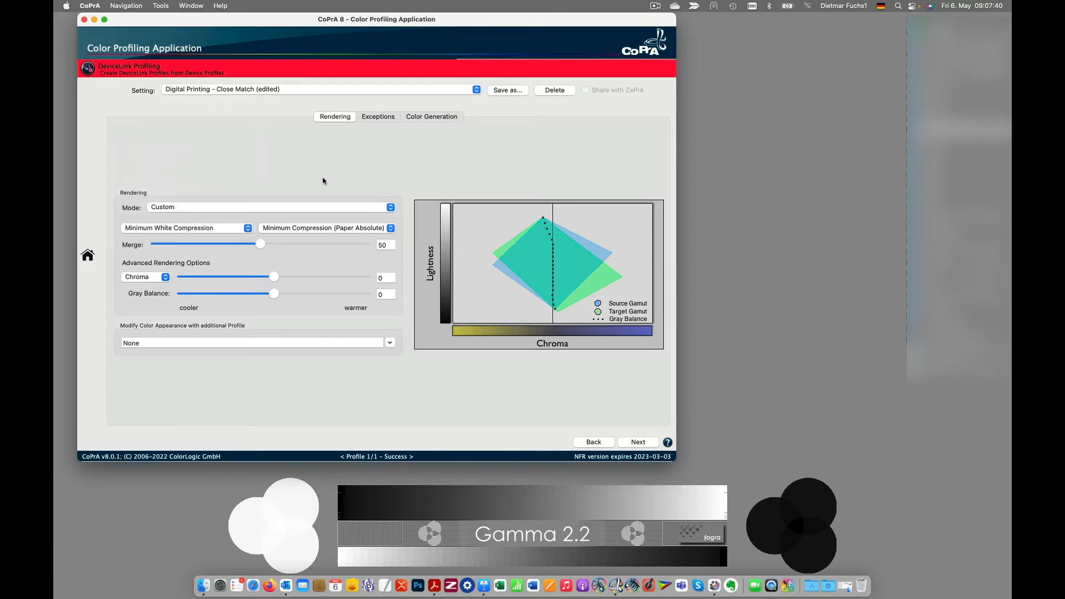
{"action": "left_click", "coordinate": [187, 209]}
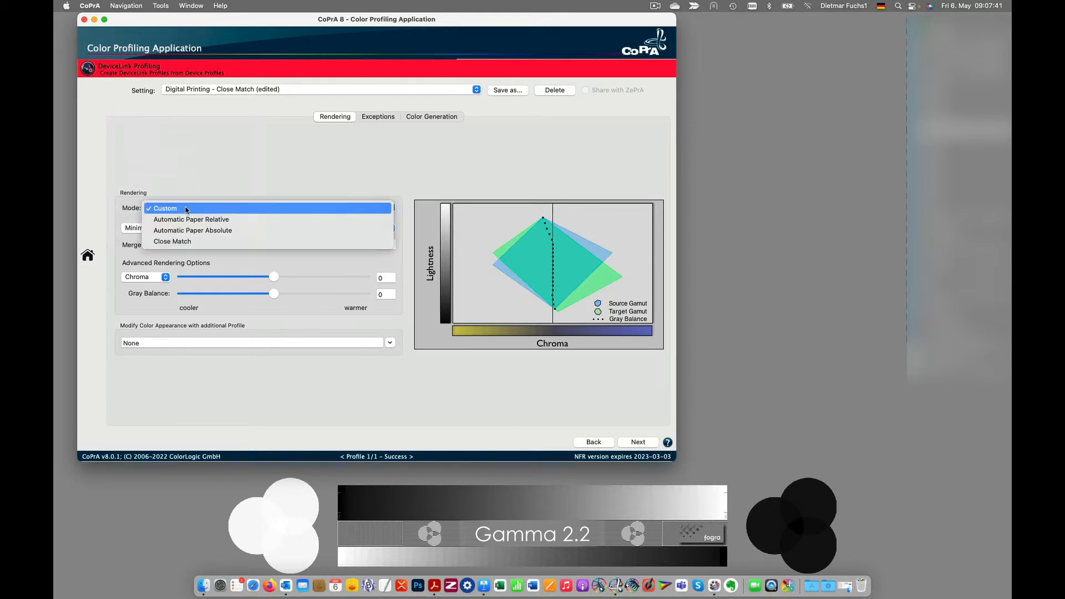
{"action": "left_click", "coordinate": [194, 242]}
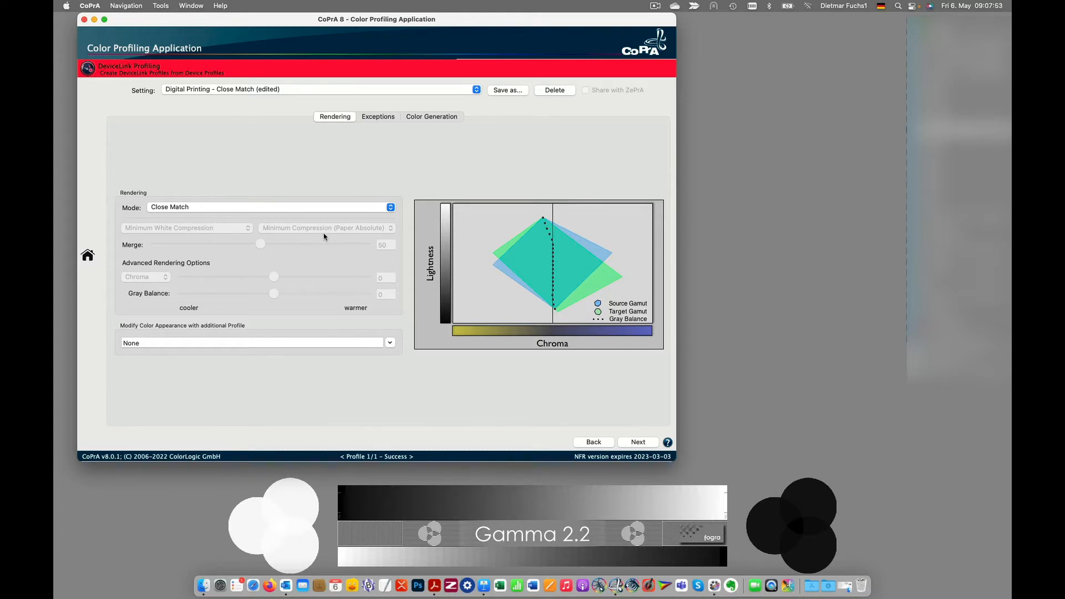
- Examine the DeviceLink exceptions in Custom mode and switch the exceptions mode back to Automatic
{"action": "left_click", "coordinate": [379, 118]}
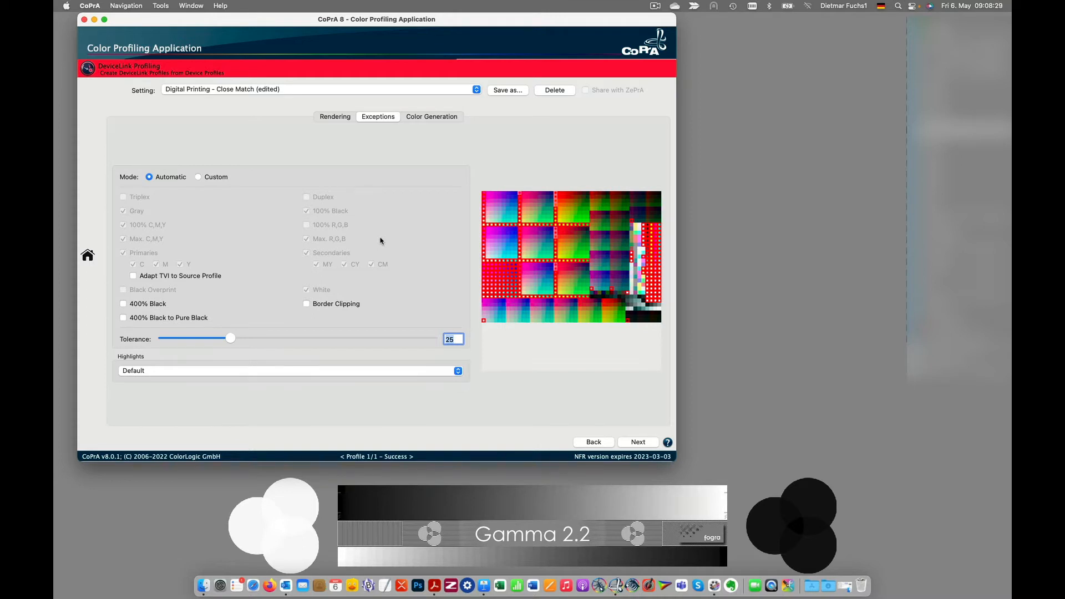
{"action": "left_click", "coordinate": [198, 177]}
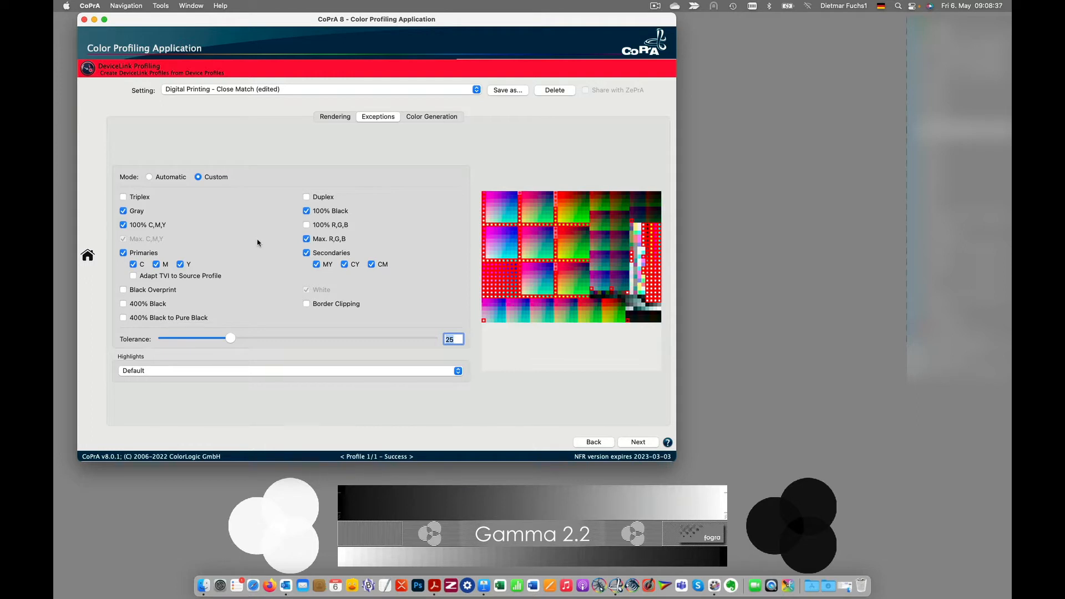
{"action": "left_click", "coordinate": [150, 177]}
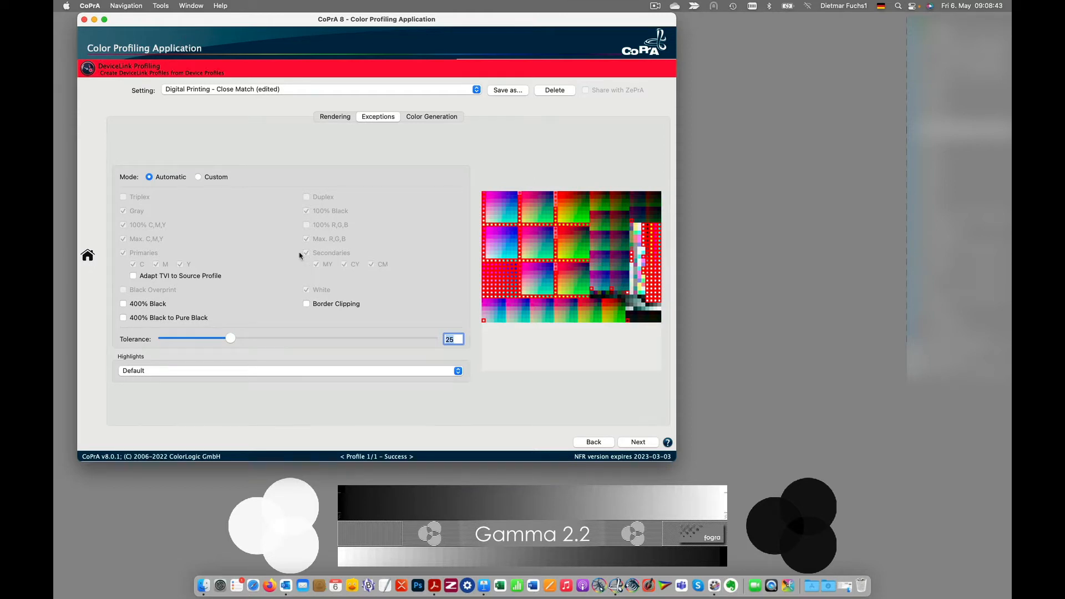
- Test a GCR amount of 32 and black start of 14, restore them to 100 and 0, and view the black calculation options
{"action": "left_click", "coordinate": [441, 119]}
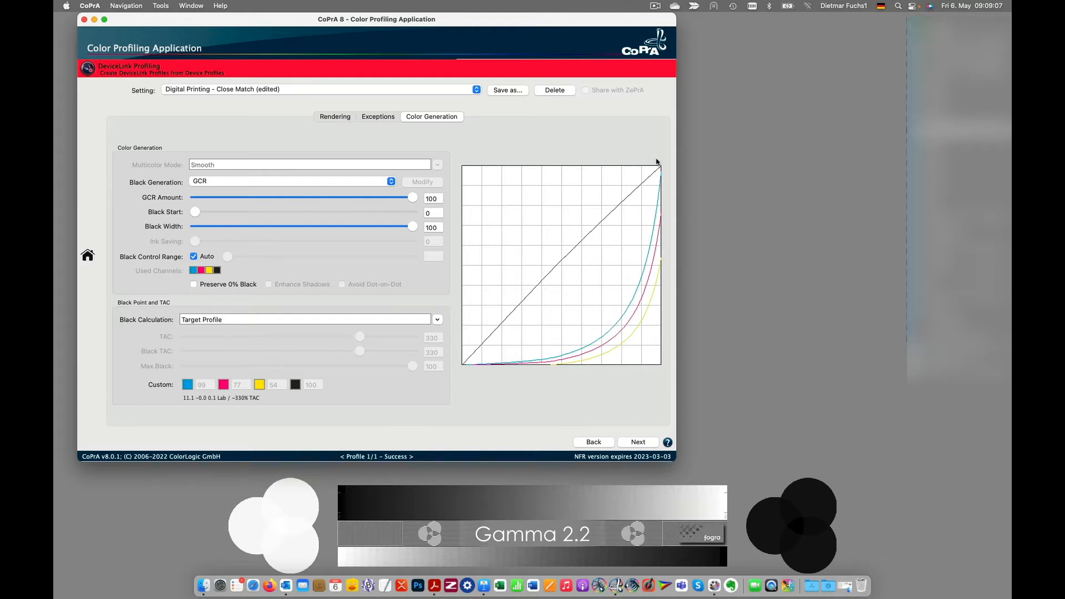
{"action": "left_click_drag", "start_coordinate": [411, 198], "coordinate": [263, 209]}
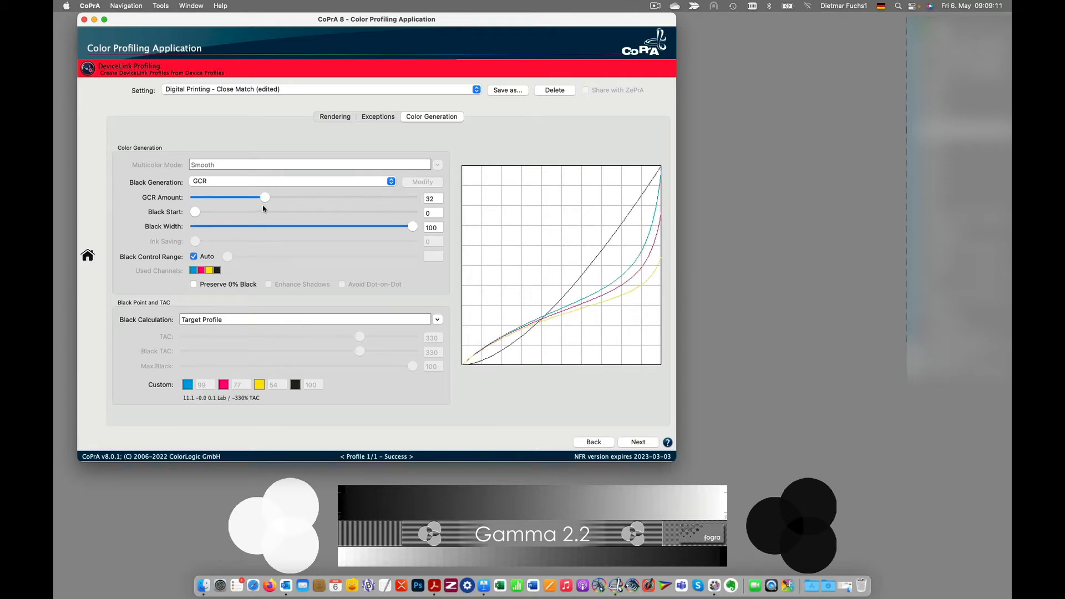
{"action": "left_click_drag", "start_coordinate": [196, 212], "coordinate": [227, 211]}
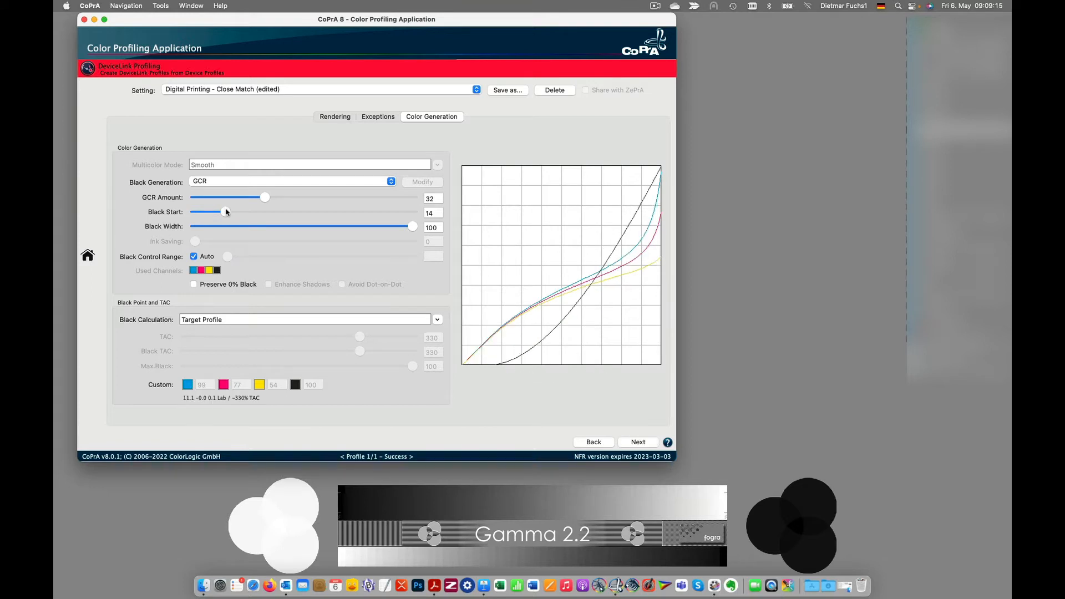
{"action": "left_click_drag", "start_coordinate": [228, 213], "coordinate": [195, 212]}
{"action": "left_click_drag", "start_coordinate": [265, 197], "coordinate": [433, 195]}
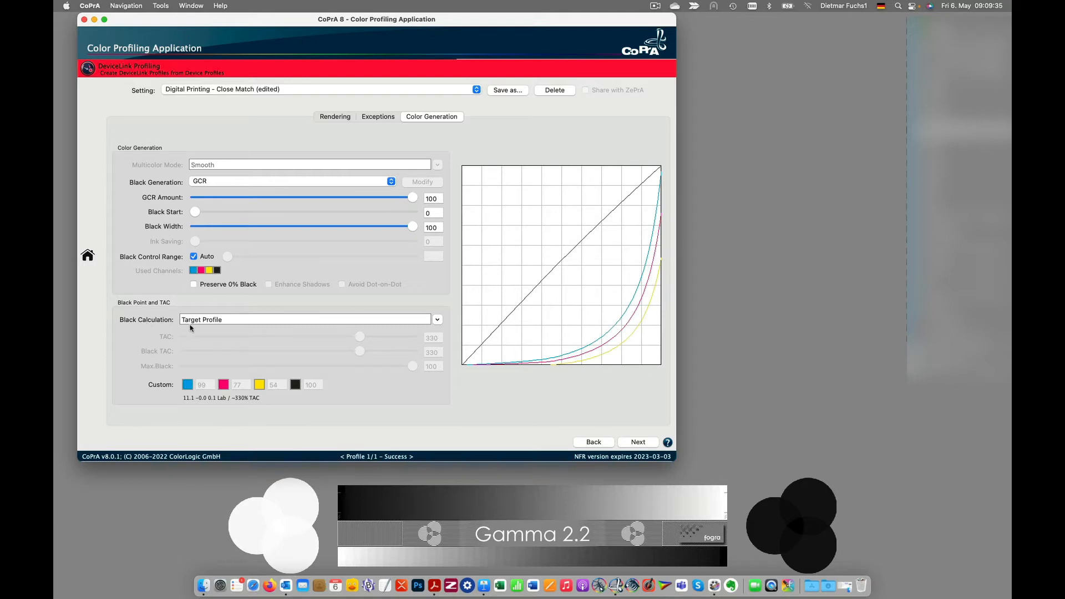
{"action": "left_click", "coordinate": [438, 319]}
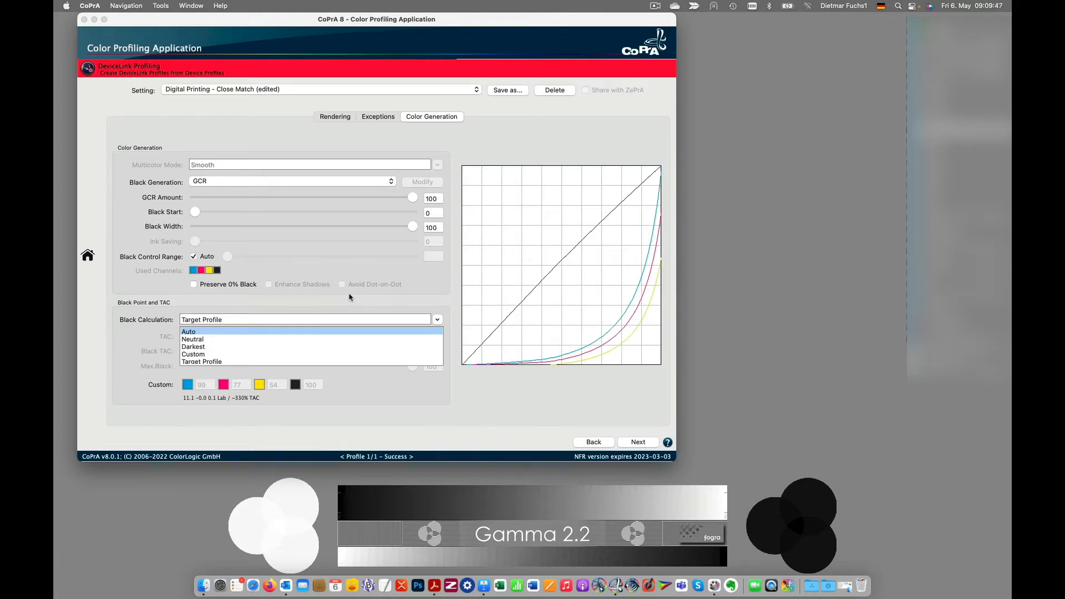
{"action": "left_click", "coordinate": [350, 299]}
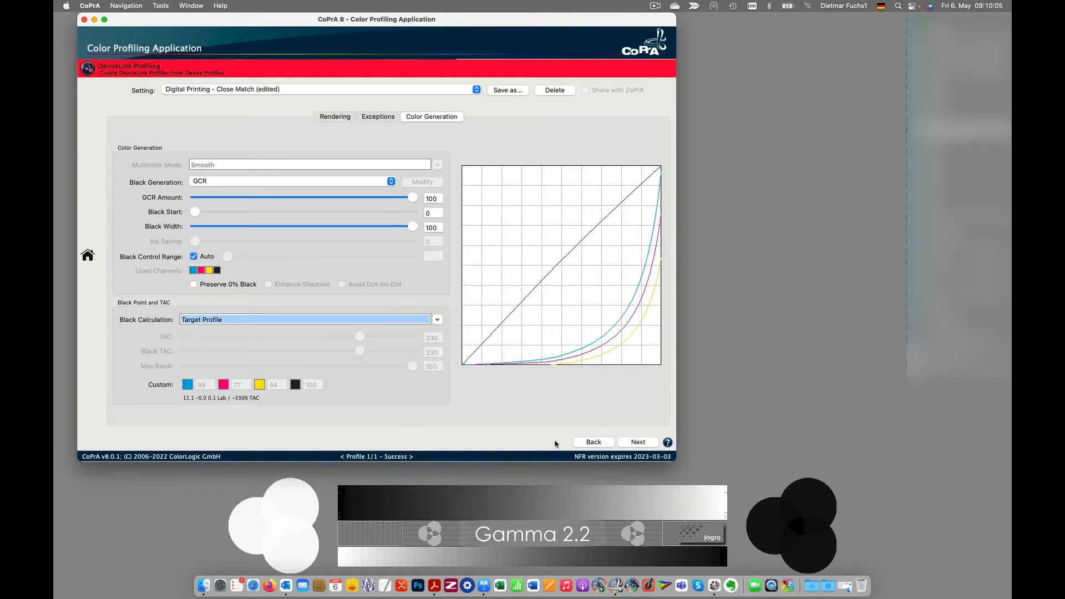
- Proceed to the save settings and rename the DeviceLink profile as F39_HPI25K_CMYK_TAC330_CloseMatch.icc
{"action": "left_click", "coordinate": [636, 442]}
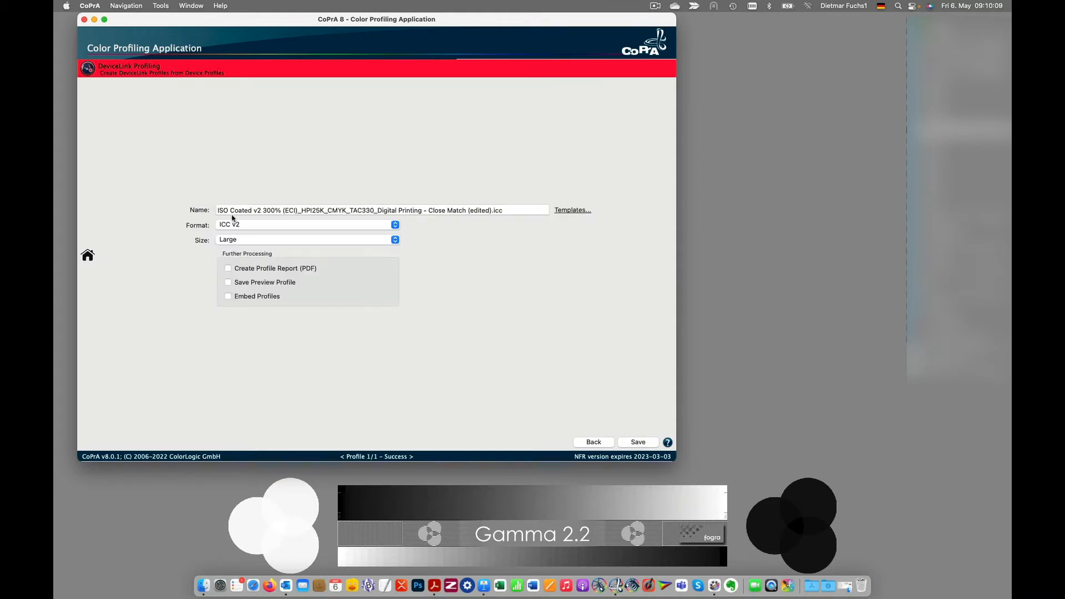
{"action": "left_click_drag", "start_coordinate": [298, 210], "coordinate": [175, 210]}
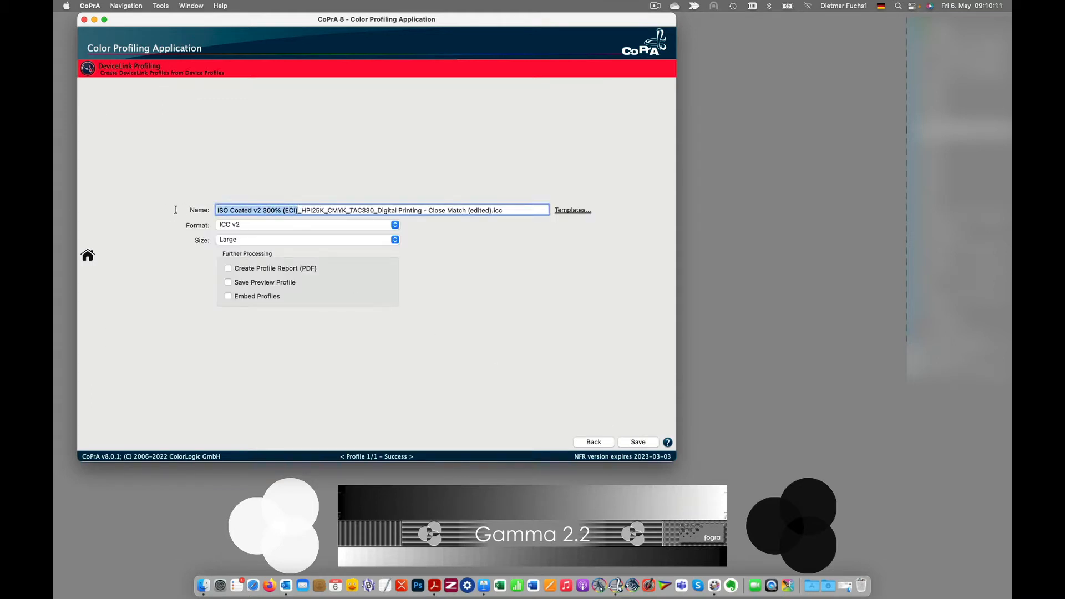
{"action": "type", "text": "F3"}
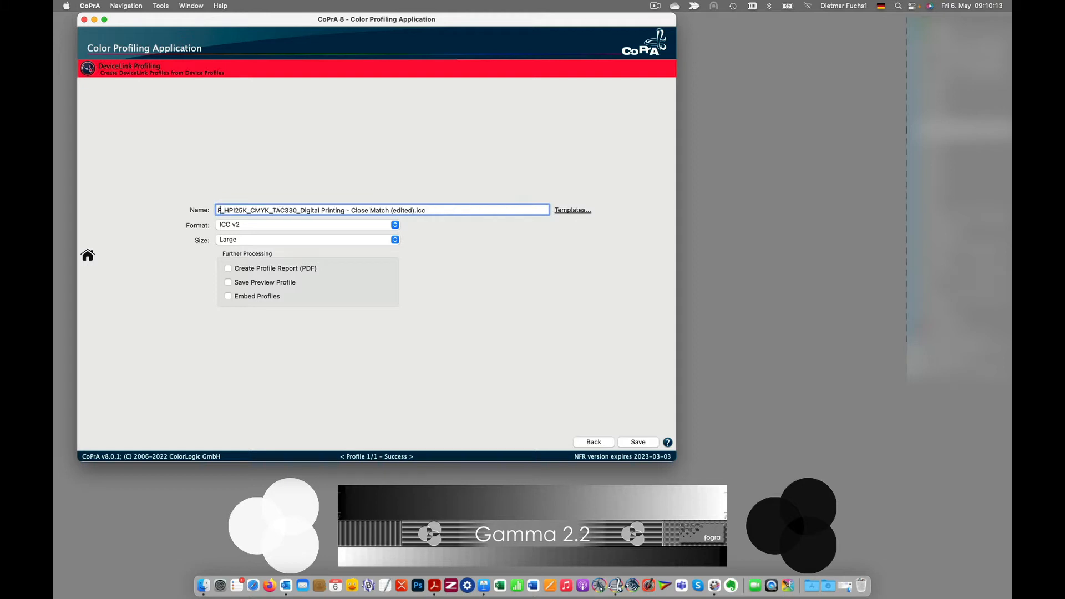
{"action": "type", "text": "9"}
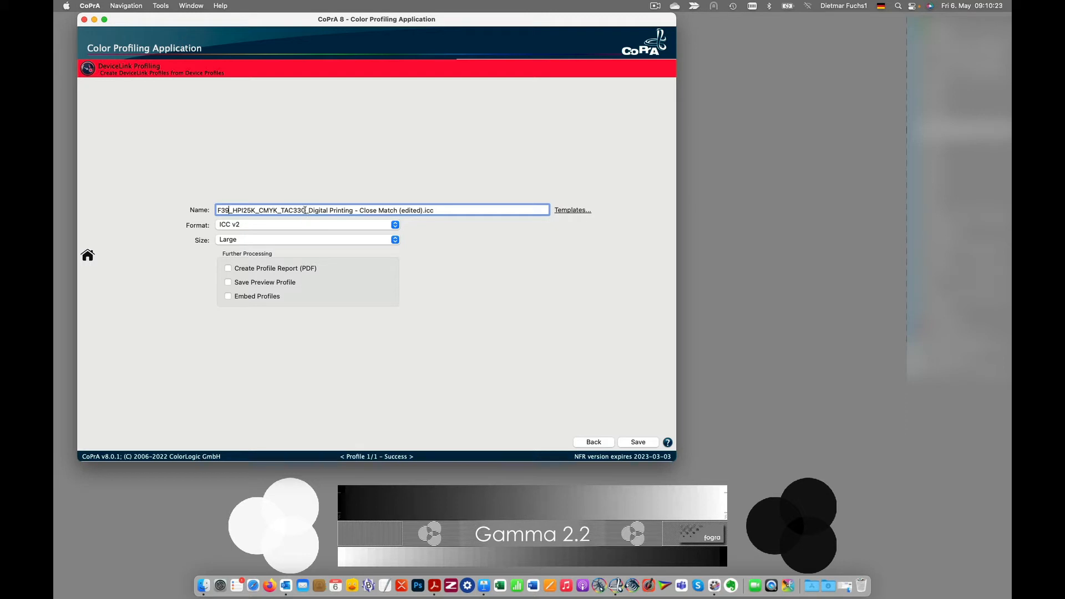
{"action": "left_click_drag", "start_coordinate": [306, 212], "coordinate": [359, 210]}
{"action": "key", "text": "BackSpace"}
{"action": "type", "text": "_"}
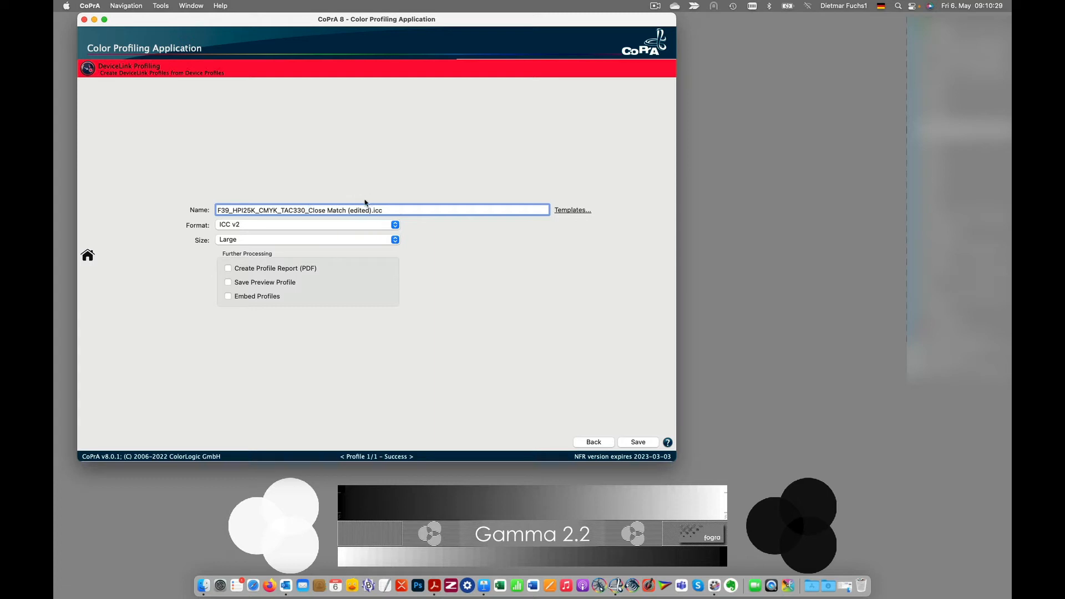
{"action": "left_click_drag", "start_coordinate": [347, 210], "coordinate": [368, 211]}
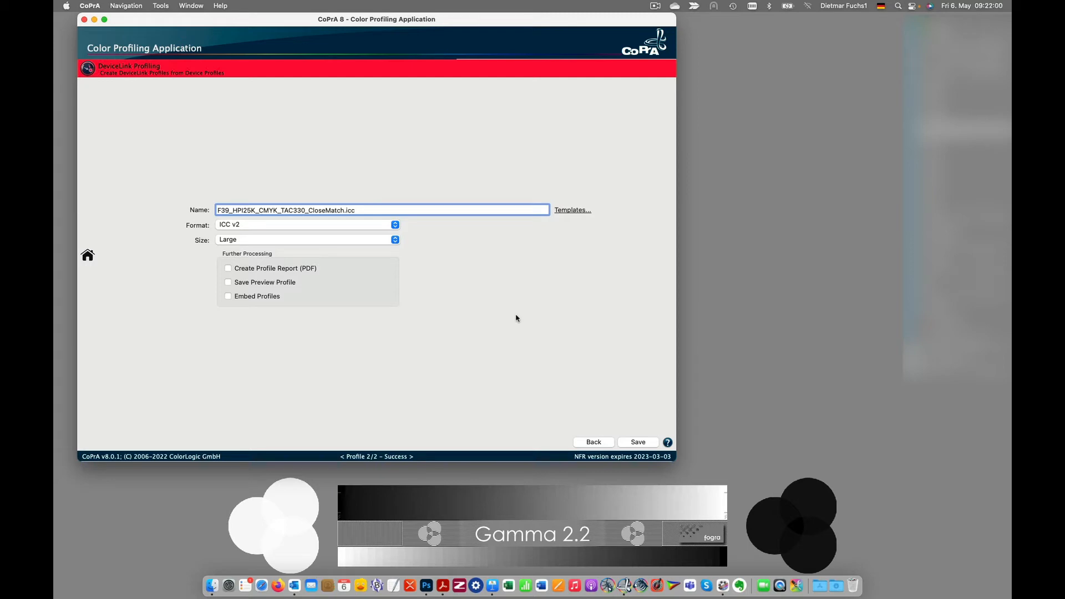
- Switch to Photoshop to view the Calendar_Cranes_Page14.tif test image, and return to CoPrA
{"action": "left_click", "coordinate": [433, 577]}
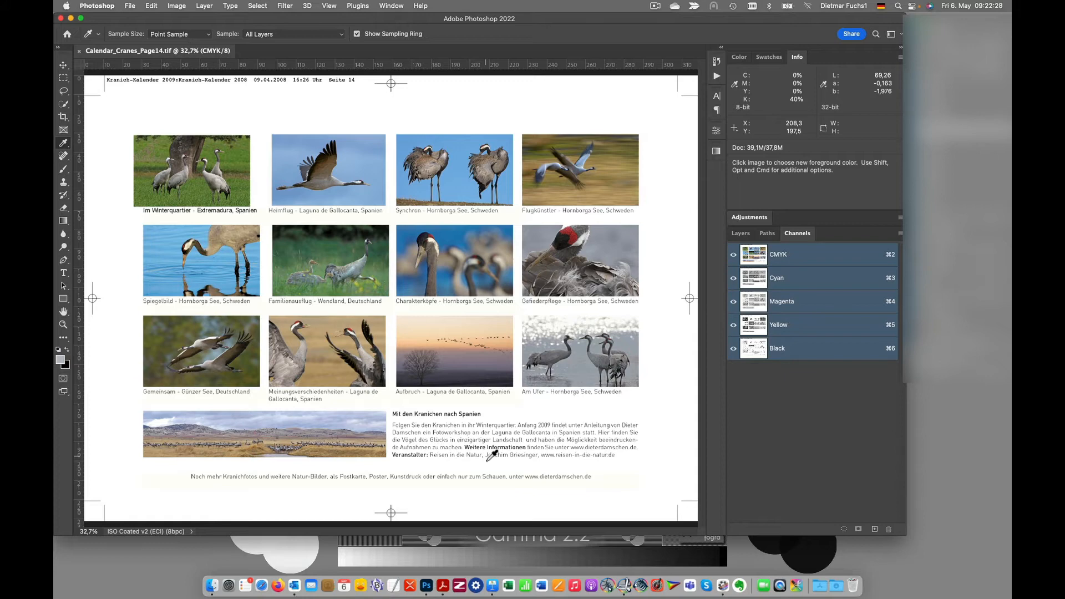
{"action": "left_click", "coordinate": [98, 6]}
{"action": "left_click", "coordinate": [114, 76]}
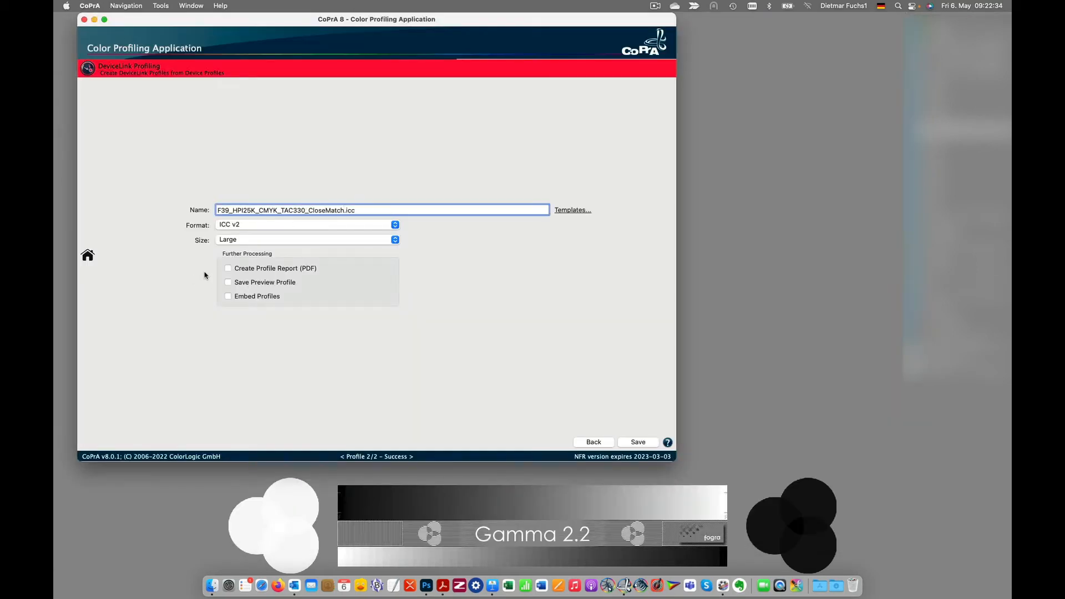
- Open Image Conversion, load Calendar_Cranes_Page14.tif as the source file, and lower the source/target split in the preview
{"action": "left_click", "coordinate": [87, 255]}
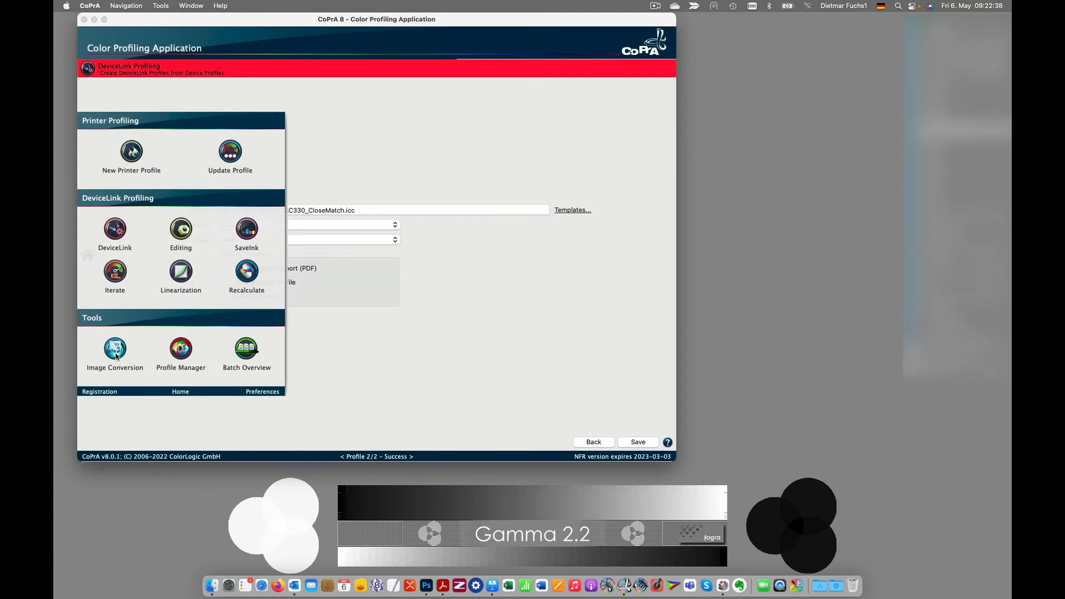
{"action": "mouse_move", "coordinate": [116, 350]}
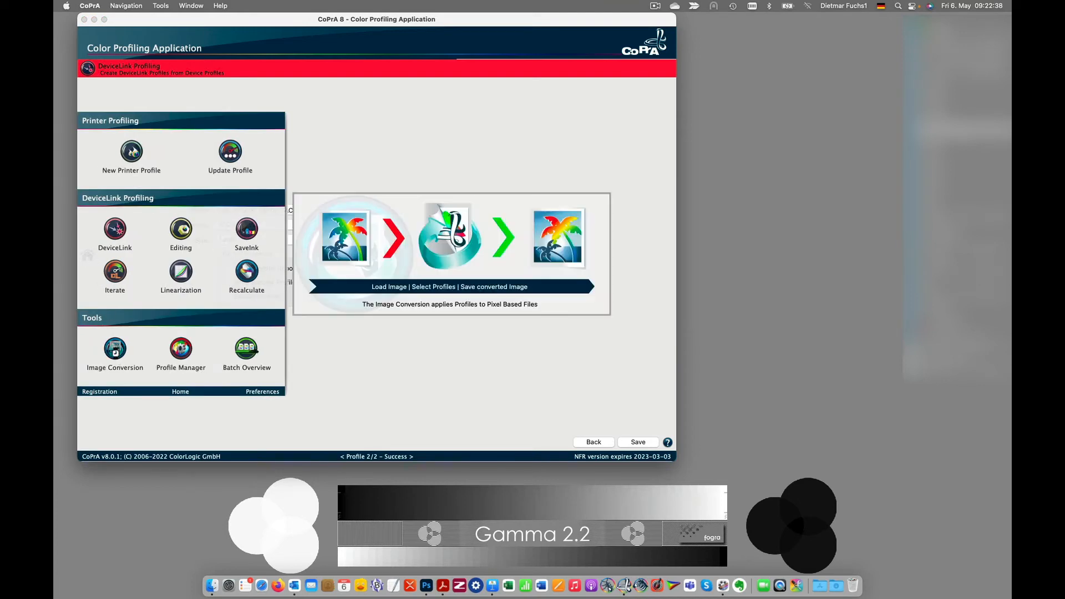
{"action": "left_click", "coordinate": [115, 352]}
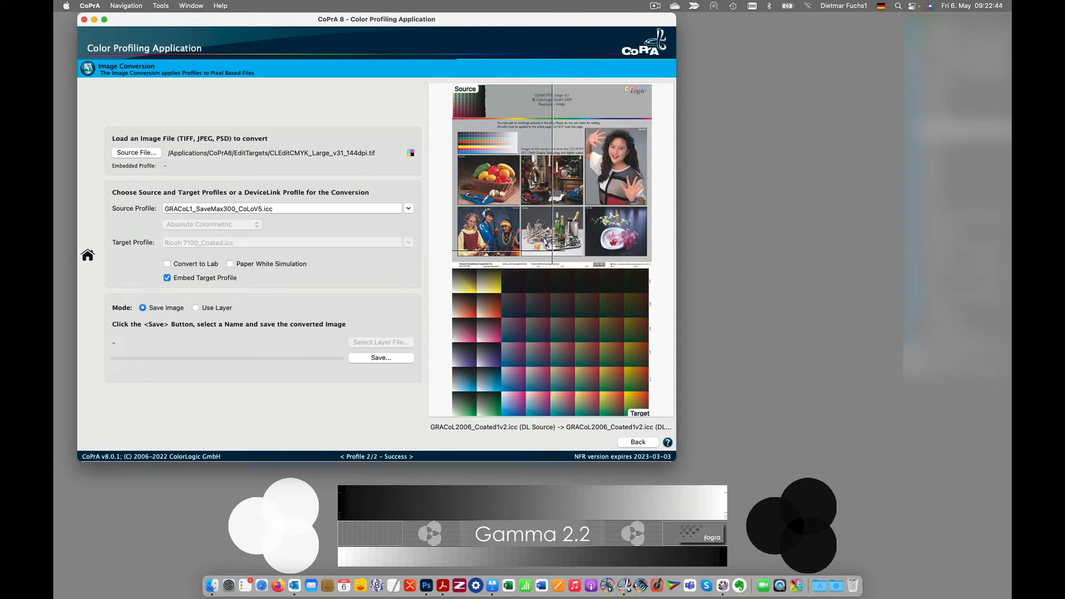
{"action": "left_click_drag", "start_coordinate": [951, 133], "coordinate": [146, 154]}
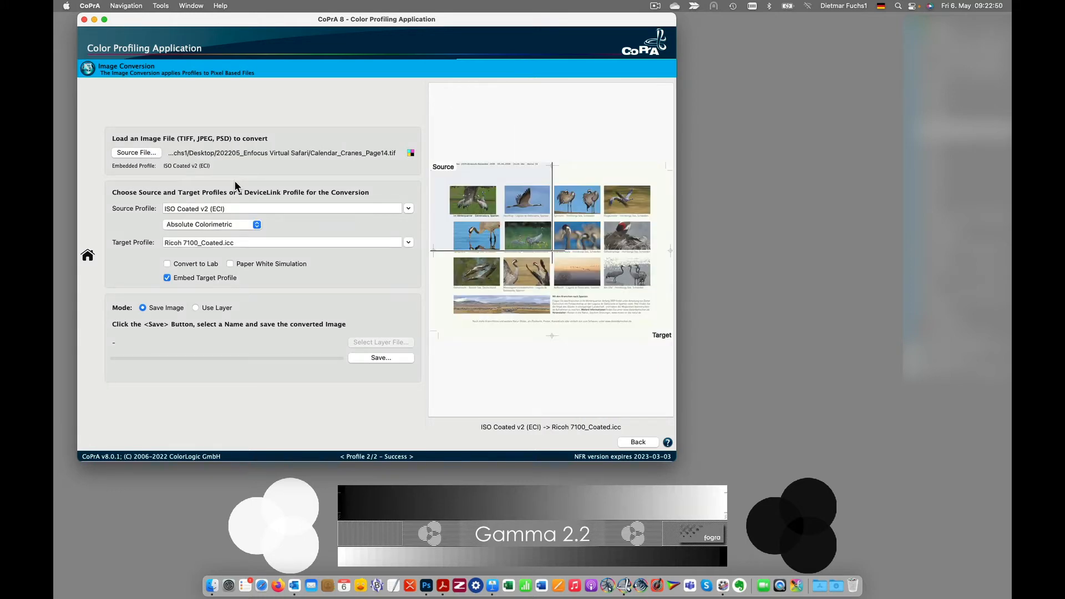
{"action": "left_click_drag", "start_coordinate": [553, 250], "coordinate": [551, 292]}
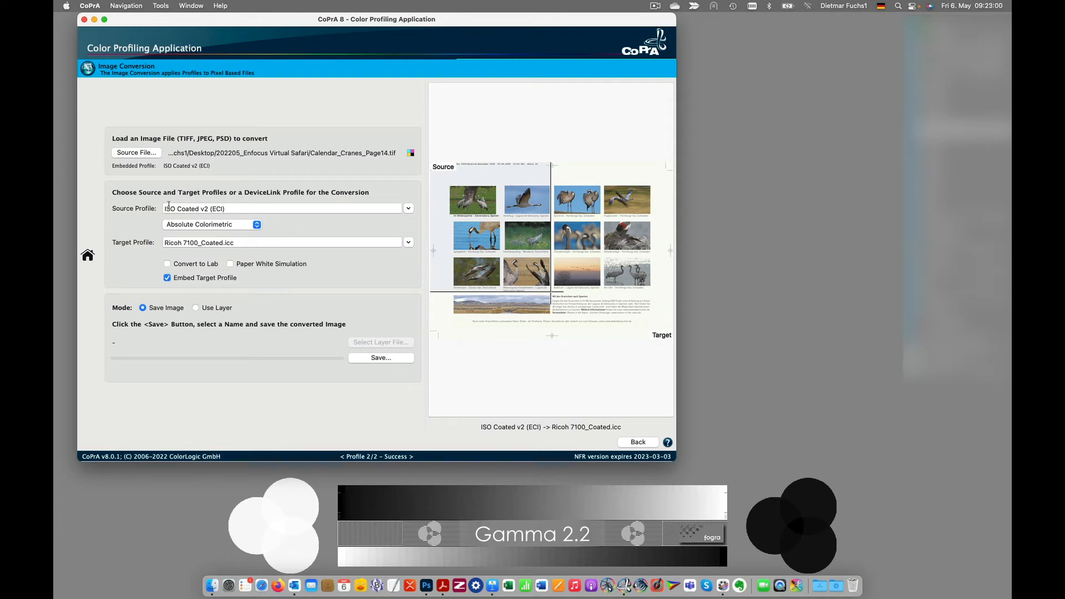
- Set the target profile to HPI25K_CMYK_TAC330.icc with Perceptual intent, and add the conversion as a layer using Use Layer mode
{"action": "left_click", "coordinate": [408, 243]}
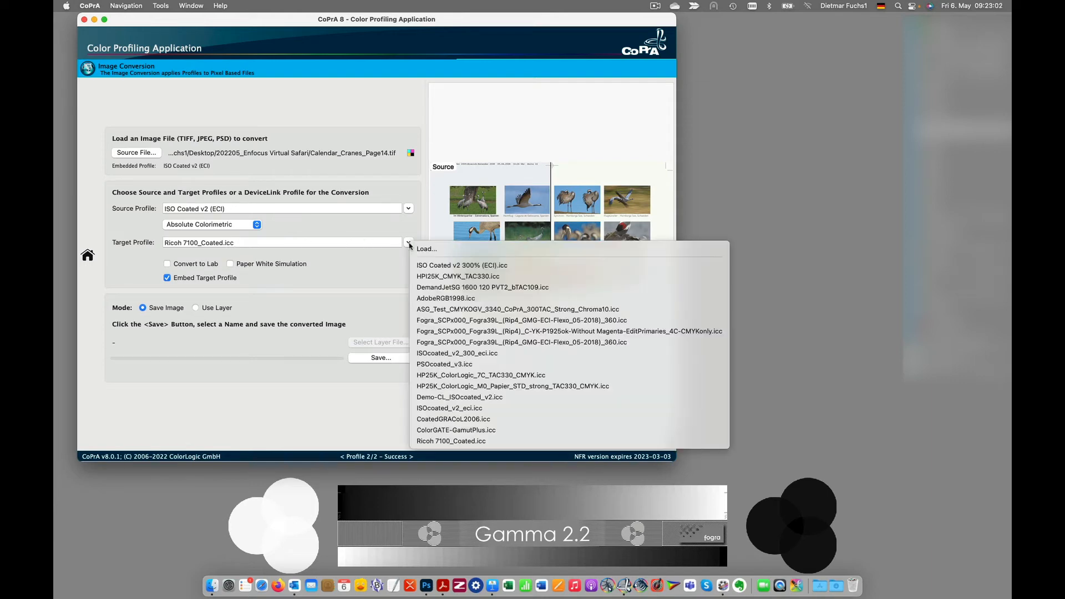
{"action": "left_click", "coordinate": [484, 276]}
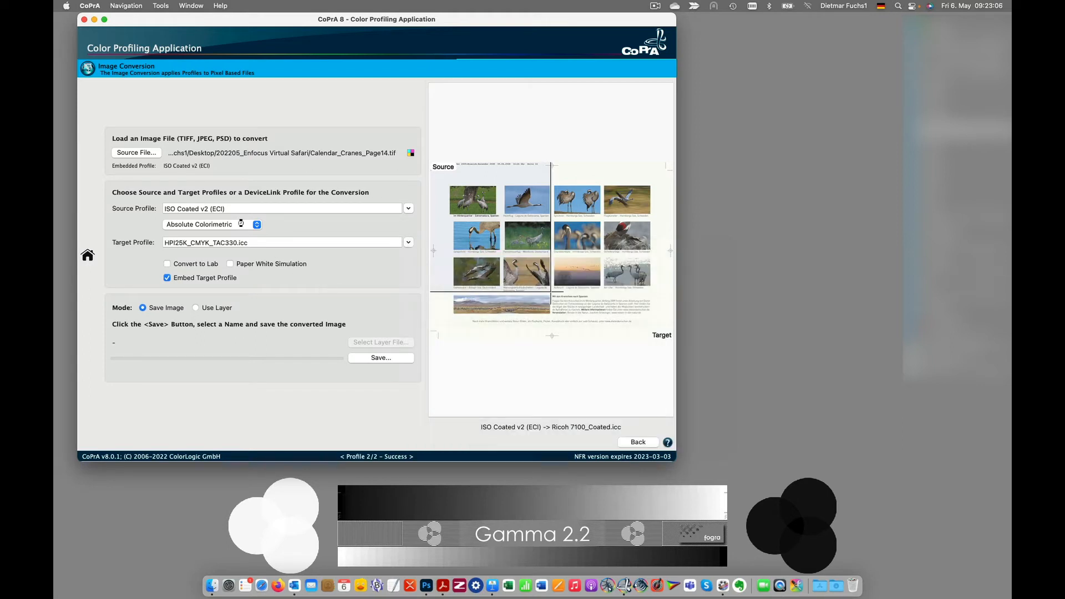
{"action": "left_click", "coordinate": [231, 227]}
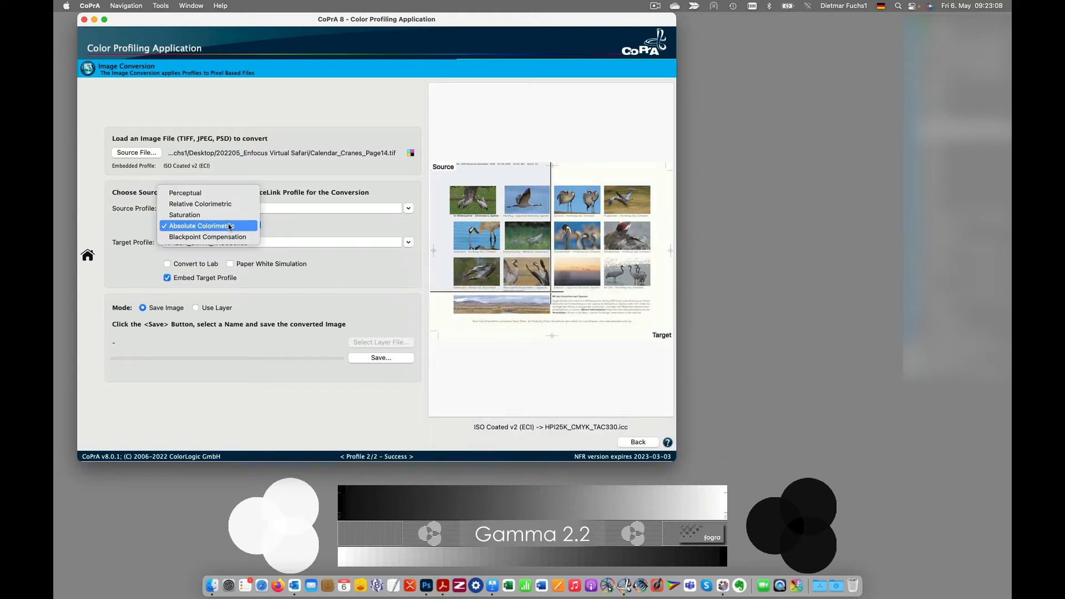
{"action": "left_click", "coordinate": [211, 191]}
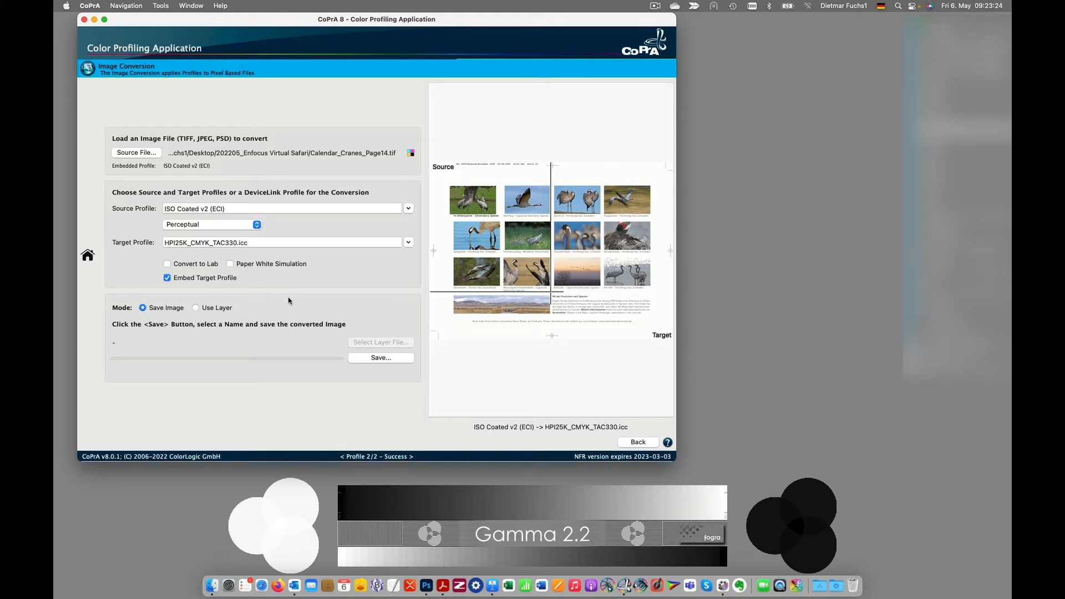
{"action": "left_click", "coordinate": [196, 309]}
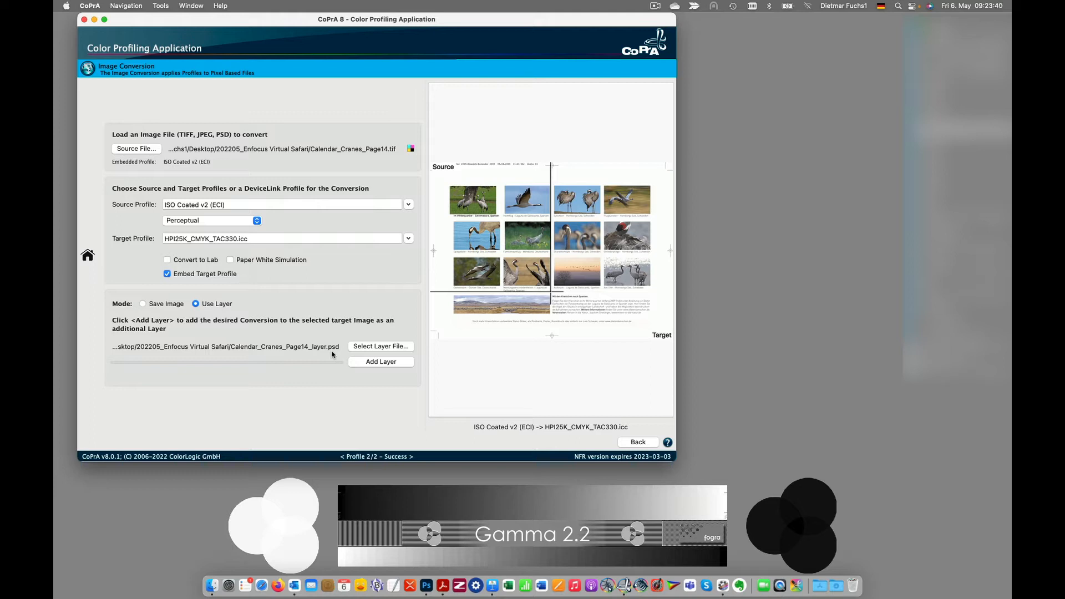
{"action": "left_click", "coordinate": [387, 365]}
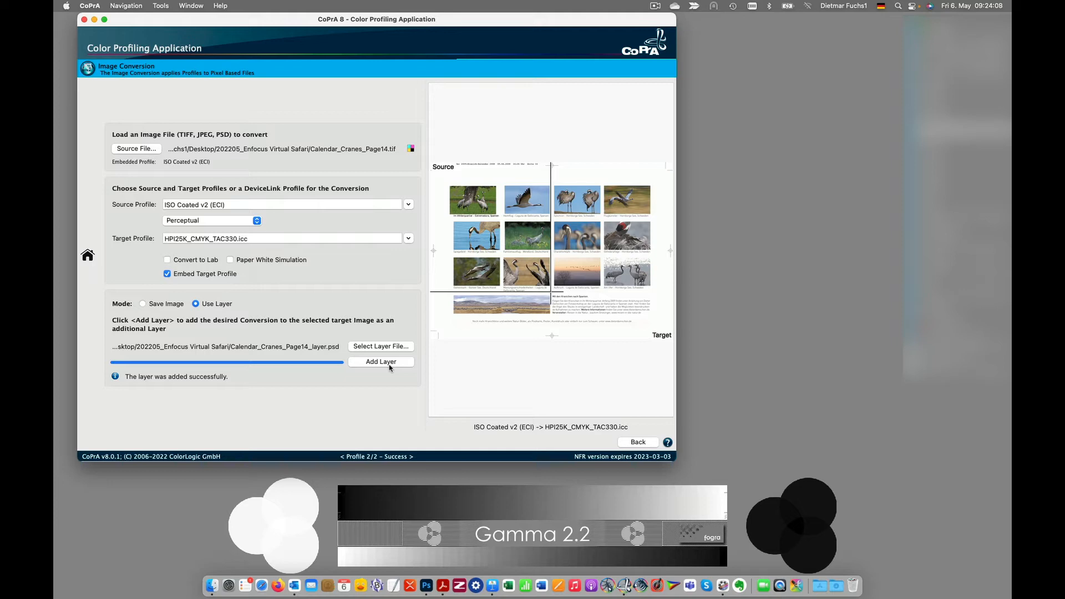
- Choose the DeviceLink F39_HPI25K_CMYK_TAC330_CloseMatch.icc for the conversion and add its result as another layer to the same file
{"action": "left_click", "coordinate": [408, 204]}
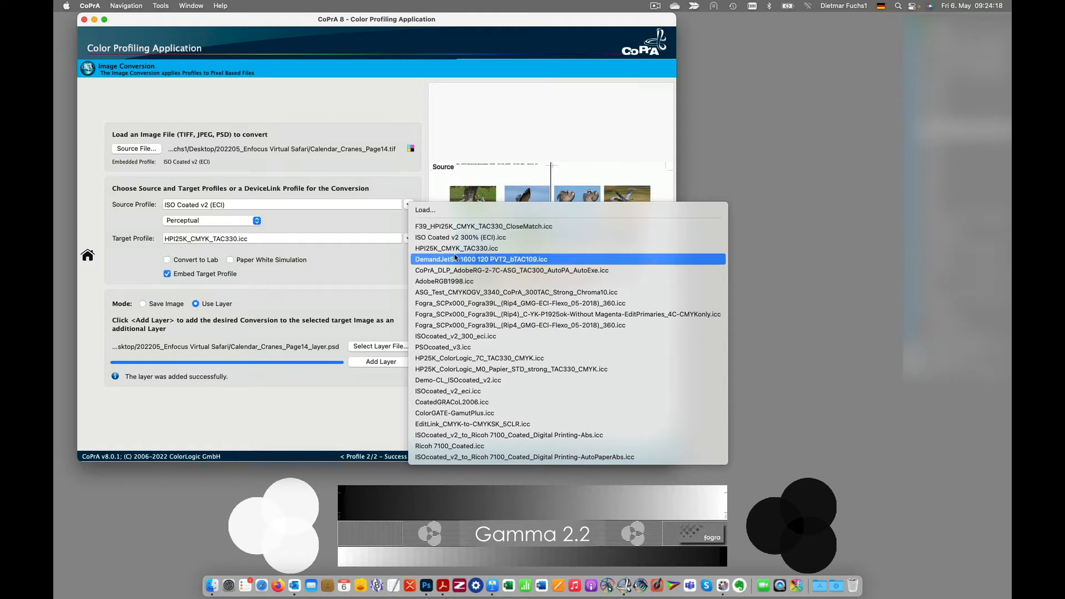
{"action": "left_click", "coordinate": [469, 227]}
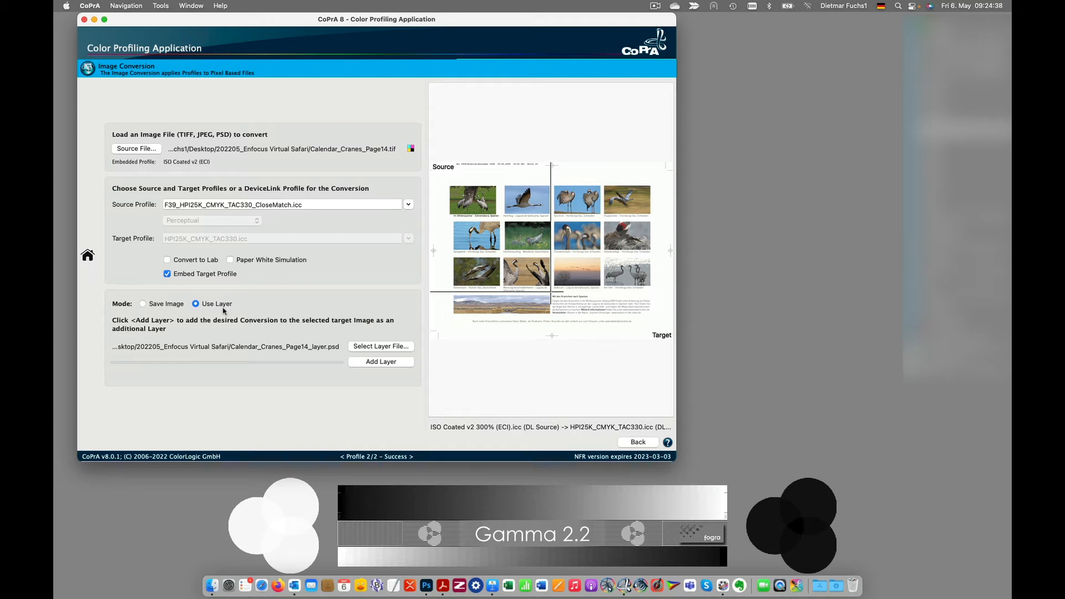
{"action": "mouse_move", "coordinate": [211, 308]}
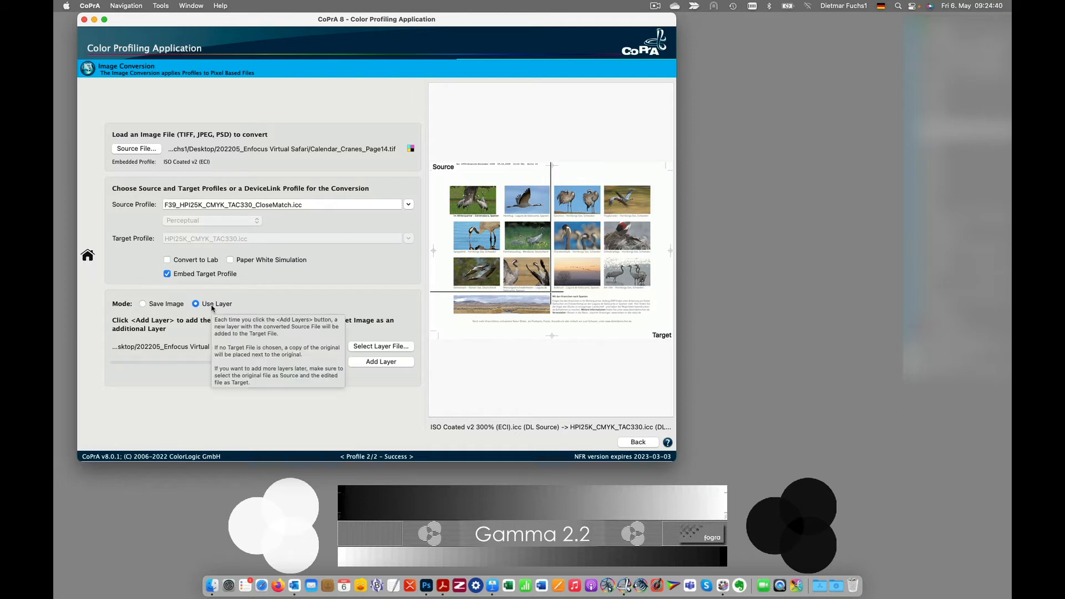
{"action": "left_click", "coordinate": [384, 362]}
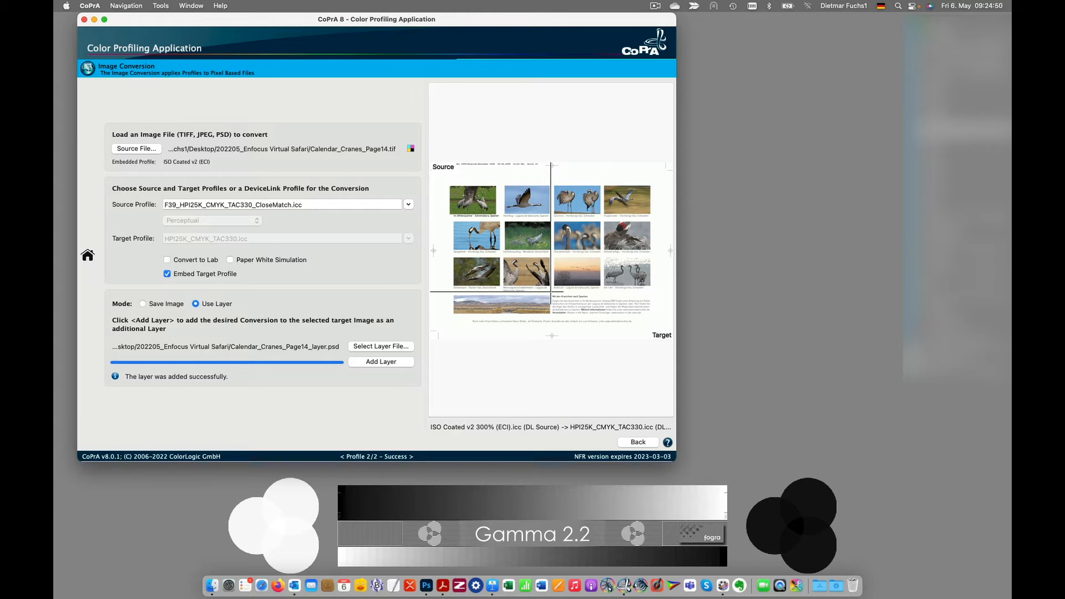
- Open Calendar_Cranes_Page14_layer.psd in Photoshop fitted to the screen, display its layers, and hide the F39_HPI25K_CMYK_TAC330_CloseMatch layer
{"action": "left_click_drag", "start_coordinate": [228, 346], "coordinate": [426, 581]}
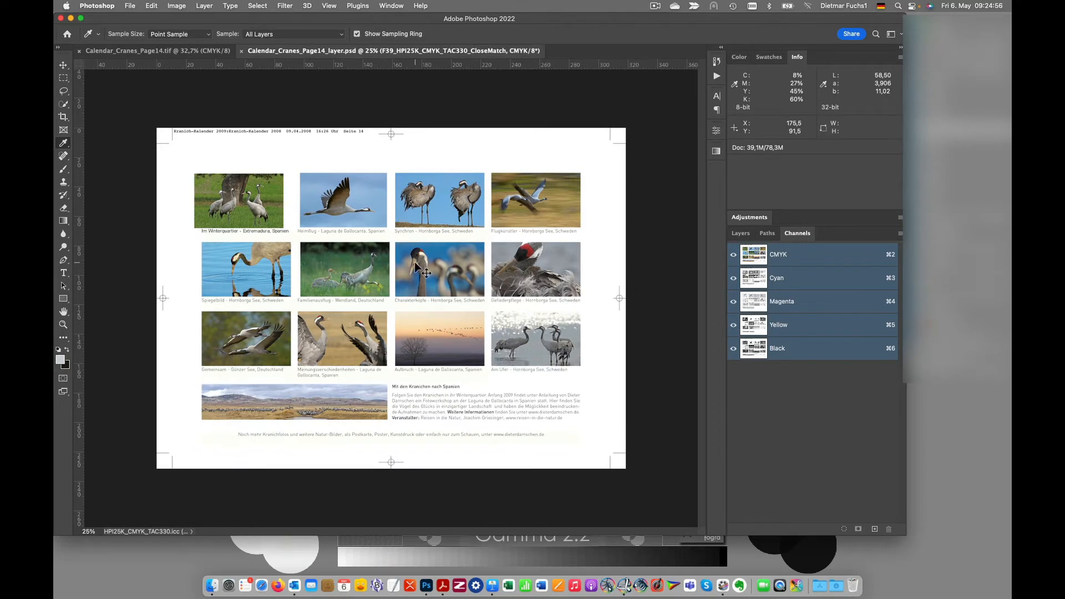
{"action": "key", "text": "super+0"}
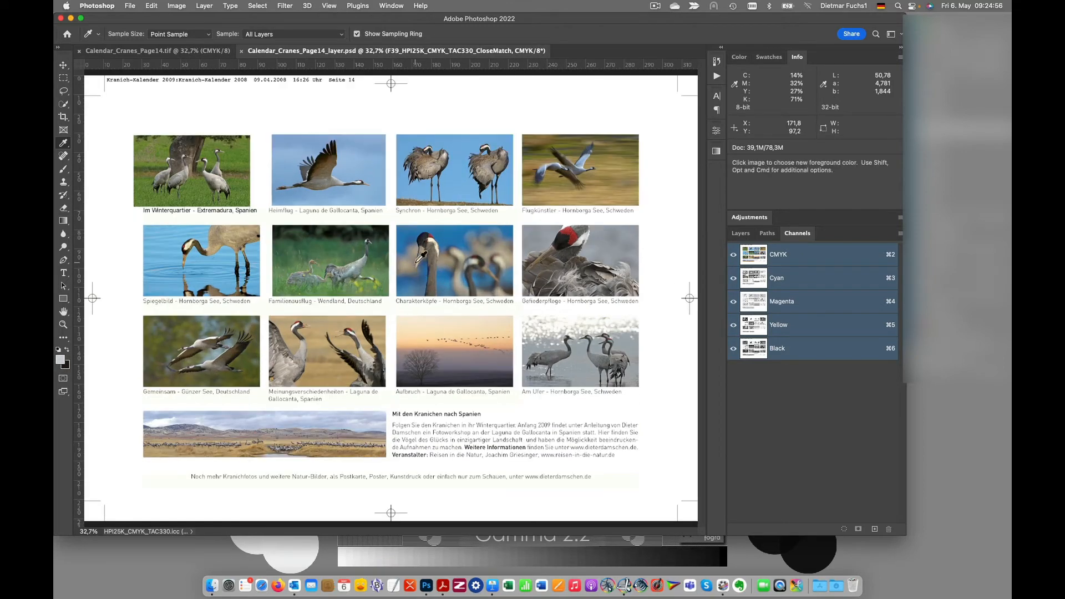
{"action": "left_click", "coordinate": [740, 234]}
{"action": "left_click_drag", "start_coordinate": [728, 381], "coordinate": [695, 380]}
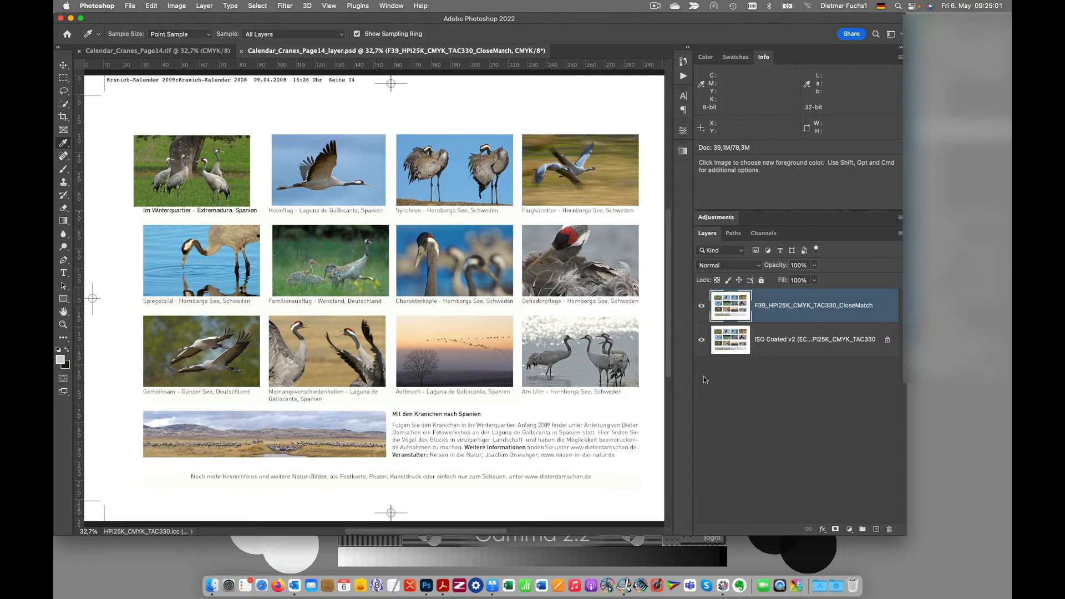
{"action": "left_click", "coordinate": [702, 306]}
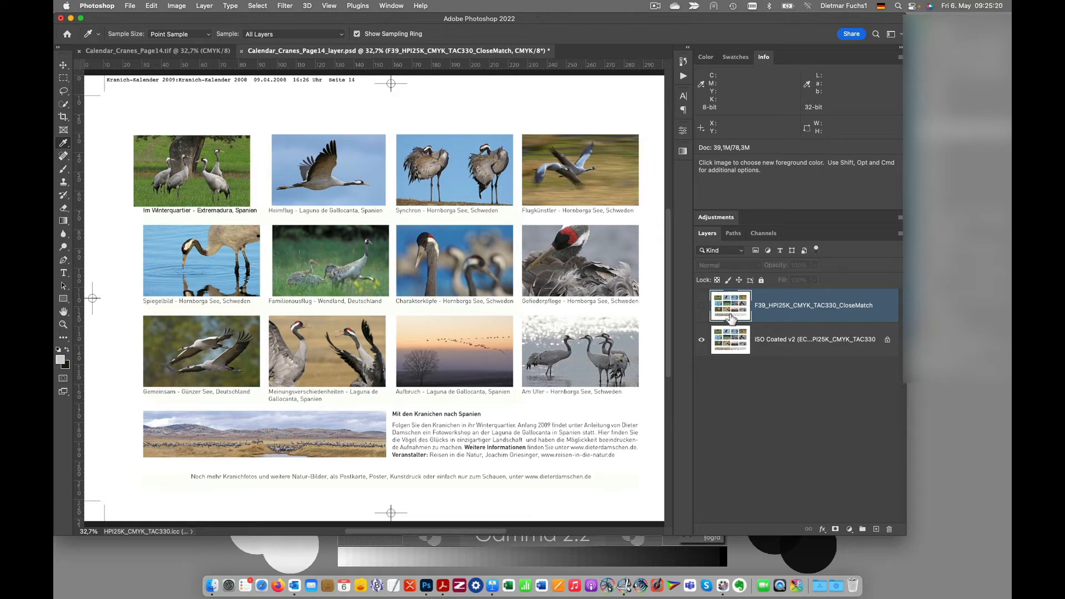
- Set up a custom soft proof for Calendar_Cranes_Page14.tif simulating Working CMYK - ISO Coated v2 (ECI) with paper color simulation
{"action": "left_click", "coordinate": [184, 54]}
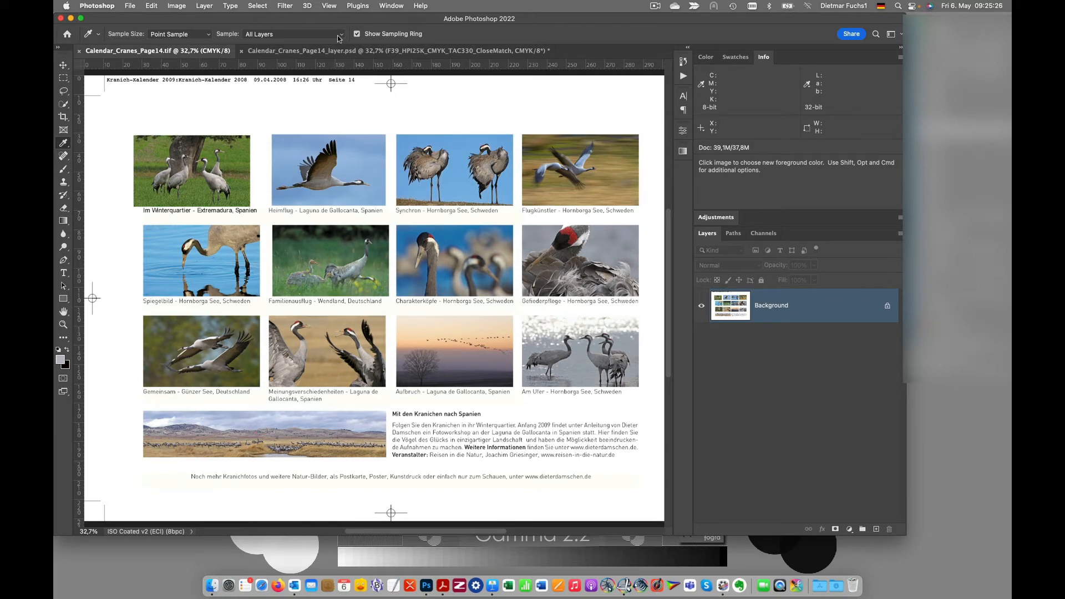
{"action": "left_click", "coordinate": [333, 6]}
{"action": "mouse_move", "coordinate": [345, 23]}
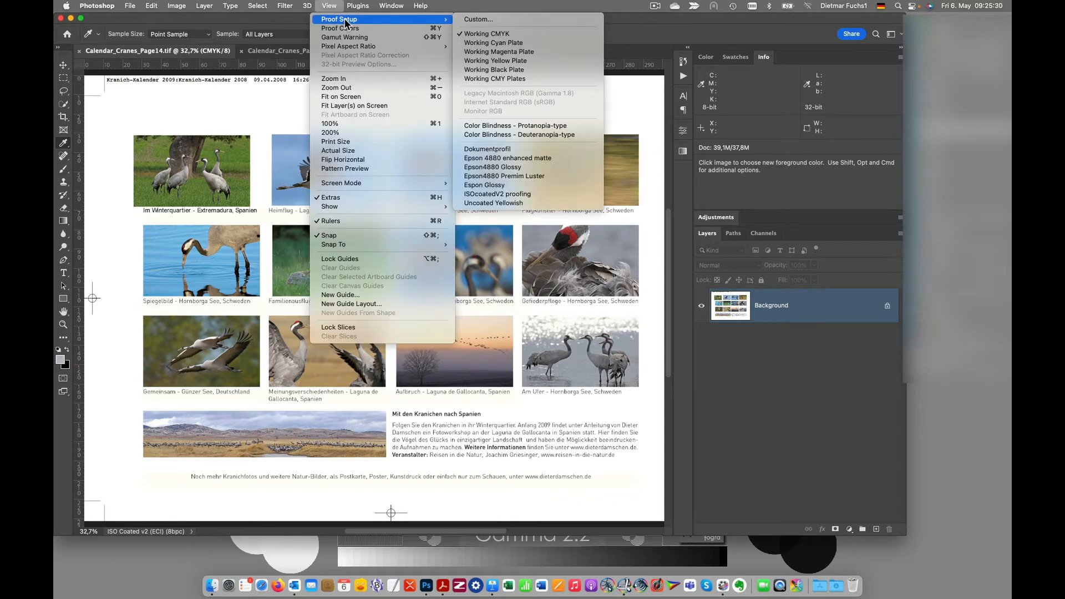
{"action": "left_click", "coordinate": [518, 20]}
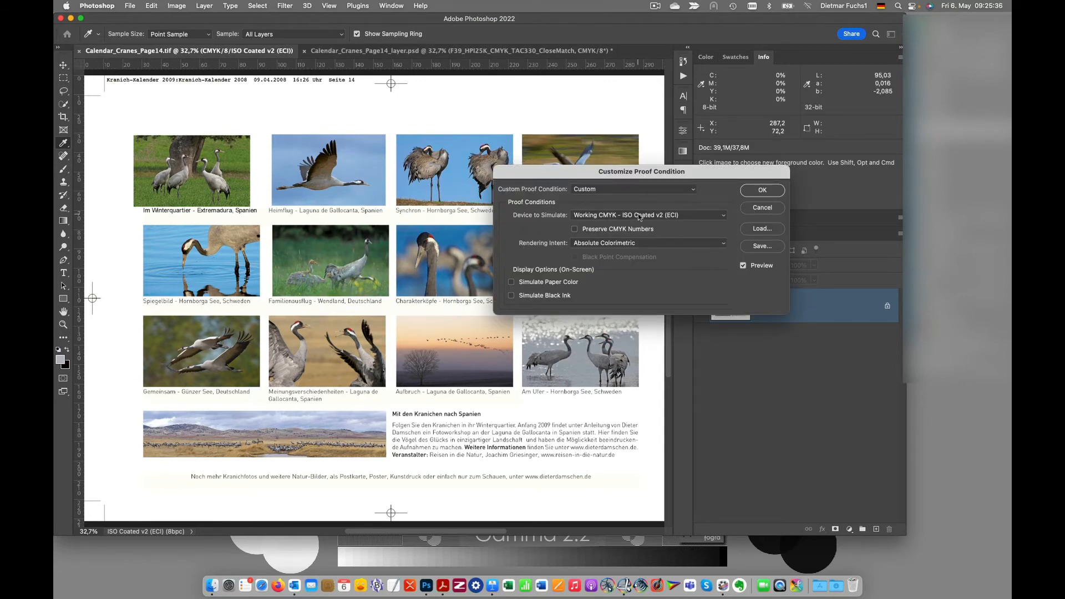
{"action": "left_click", "coordinate": [532, 282]}
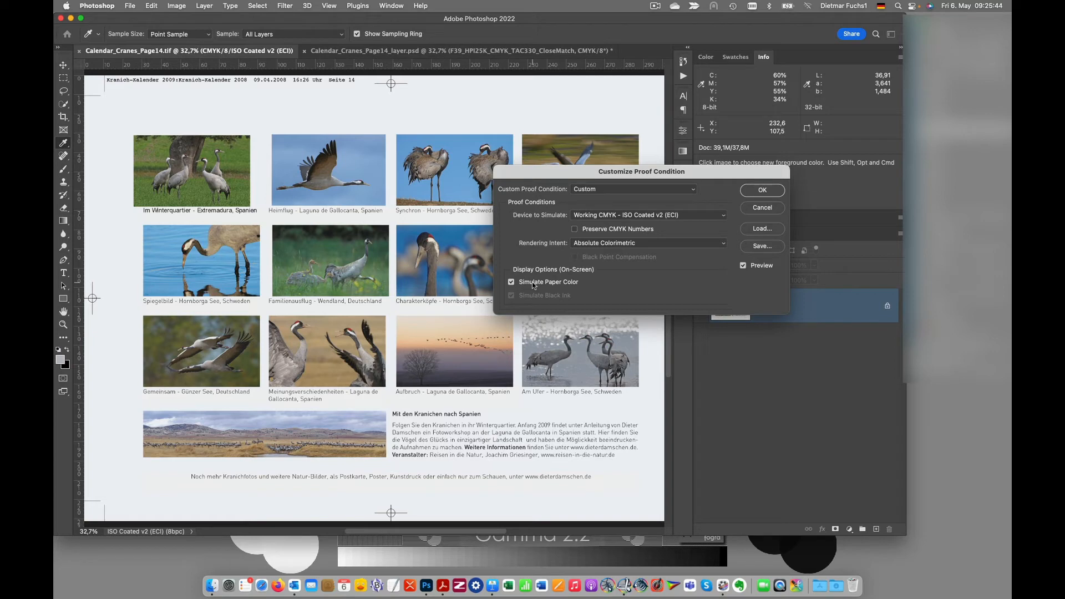
{"action": "left_click", "coordinate": [763, 190]}
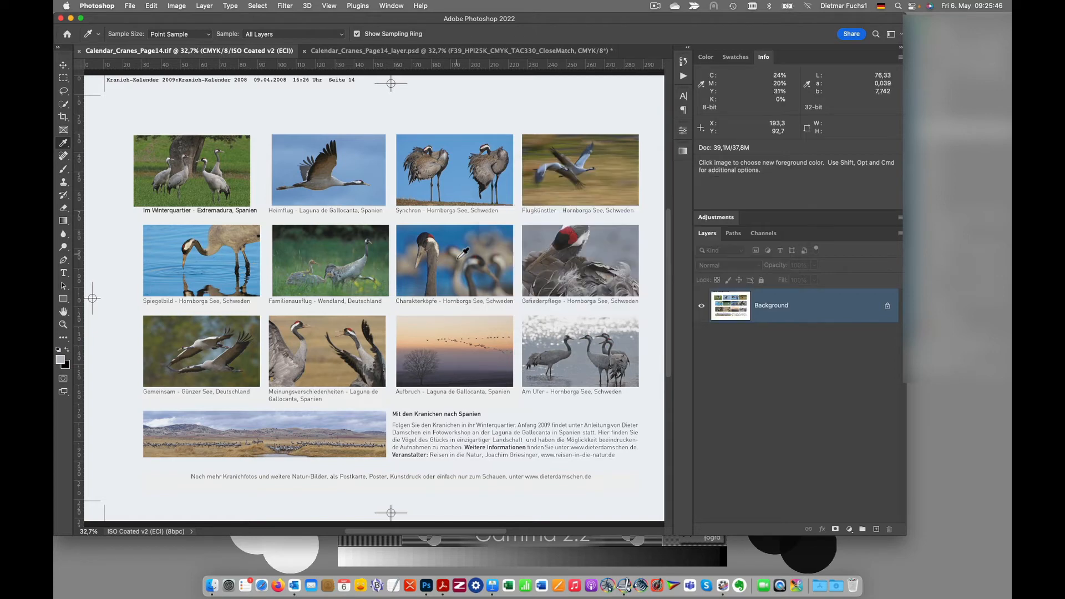
- Set up a custom soft proof for Calendar_Cranes_Page14_layer.psd simulating the document profile HPI25K_CMYK_TAC330.icc with paper color simulation
{"action": "left_click", "coordinate": [422, 51]}
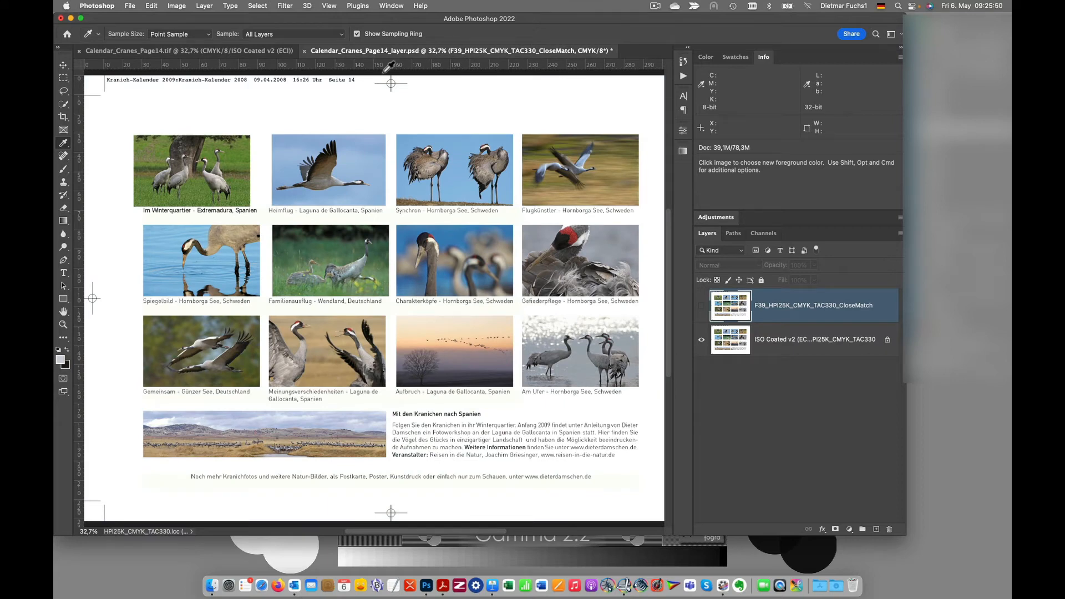
{"action": "left_click", "coordinate": [329, 6]}
{"action": "mouse_move", "coordinate": [333, 21]}
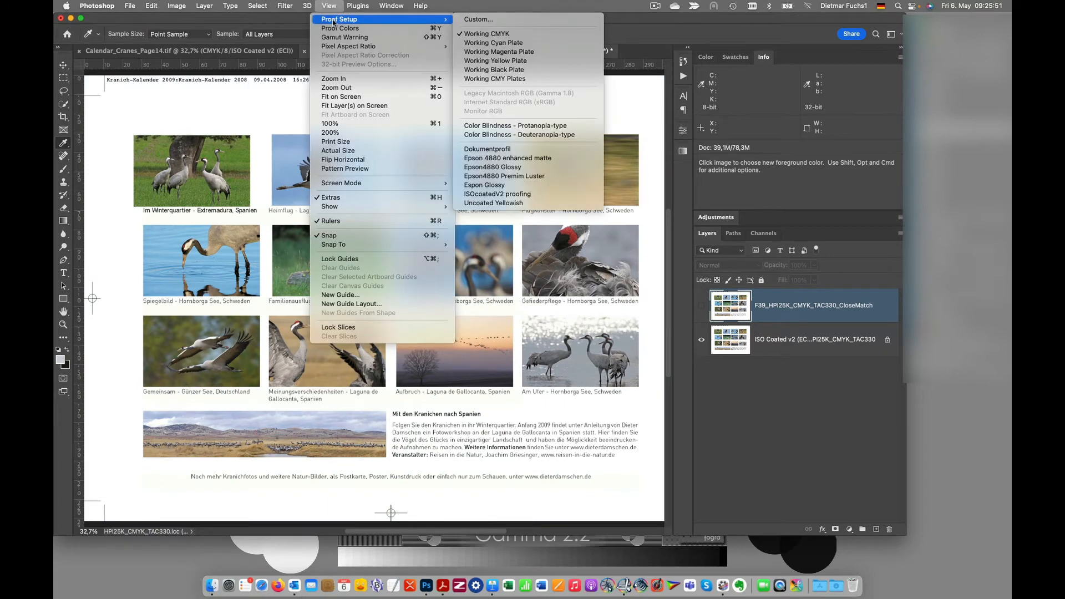
{"action": "left_click", "coordinate": [519, 20]}
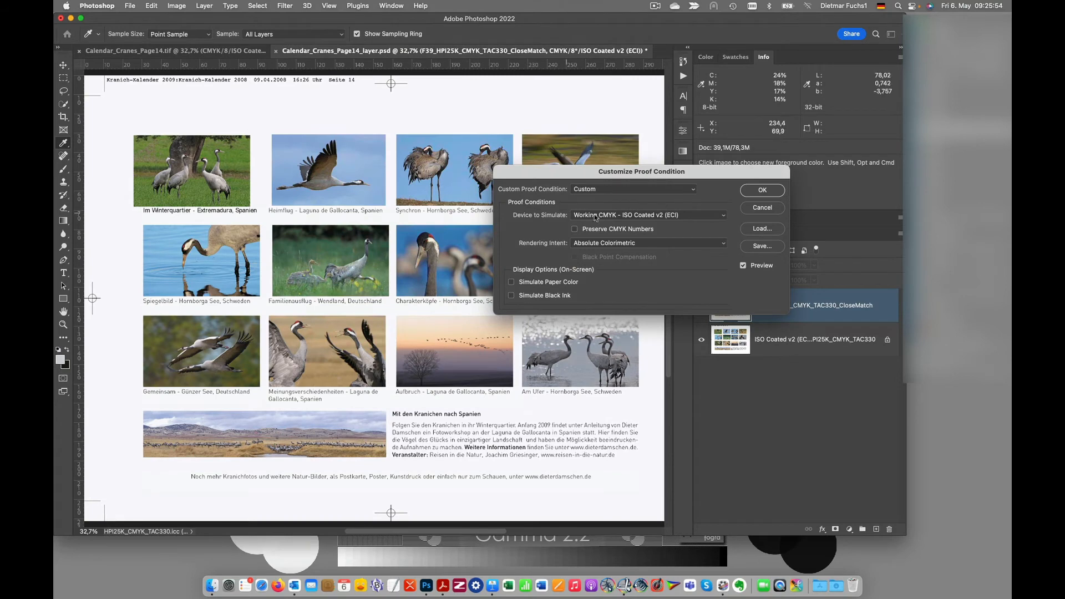
{"action": "left_click", "coordinate": [633, 215]}
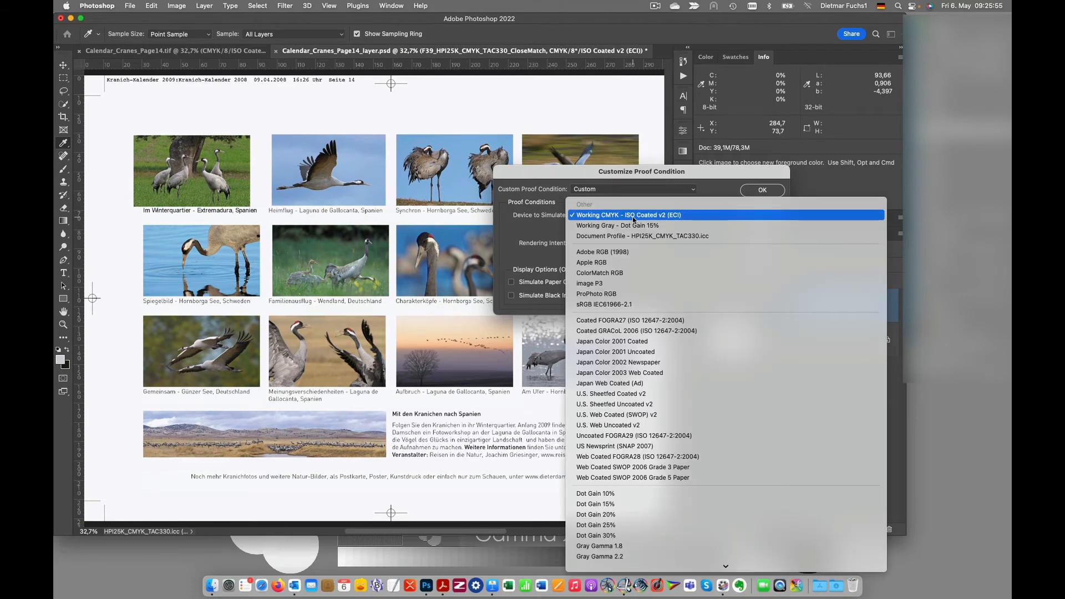
{"action": "left_click", "coordinate": [659, 238]}
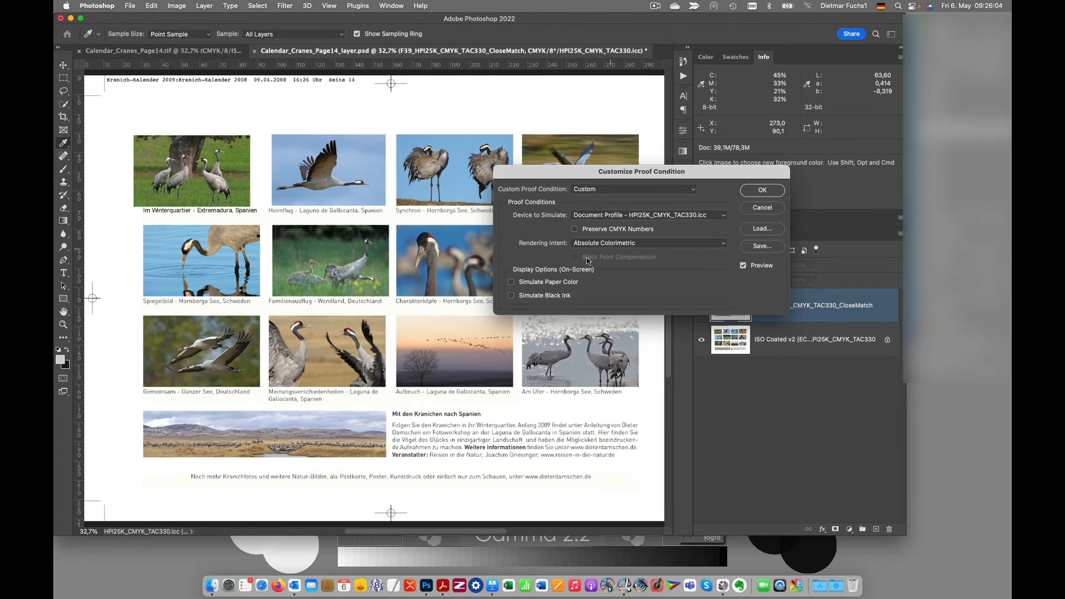
{"action": "left_click", "coordinate": [511, 281]}
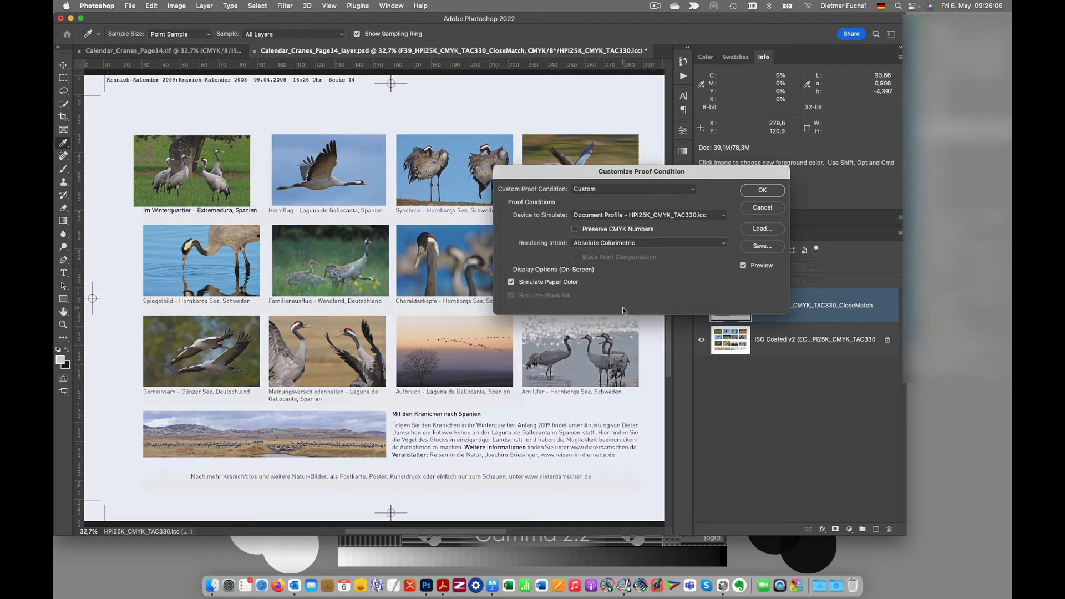
{"action": "left_click", "coordinate": [761, 190]}
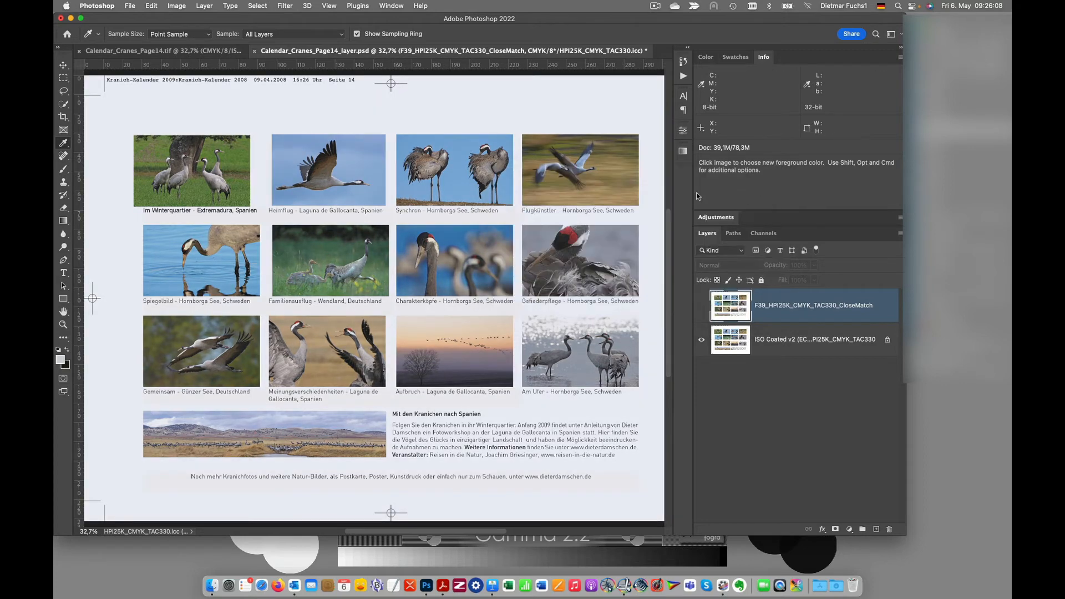
- Compare Calendar_Cranes_Page14.tif with the Perceptual ICC conversion in Calendar_Cranes_Page14_layer.psd by alternating between the two soft-proofed documents
{"action": "left_click", "coordinate": [171, 51]}
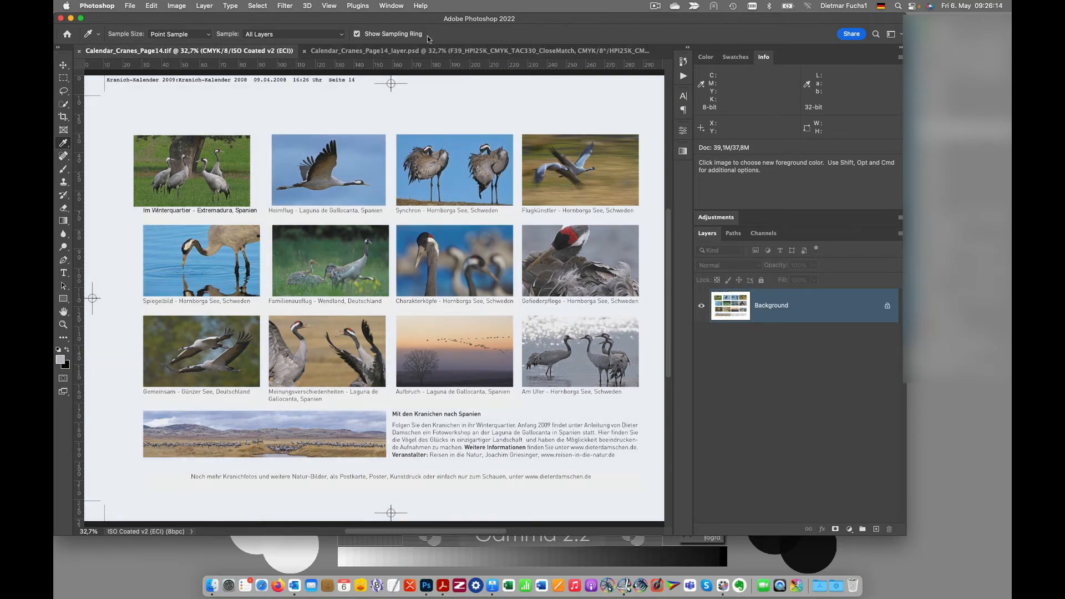
{"action": "left_click", "coordinate": [438, 52]}
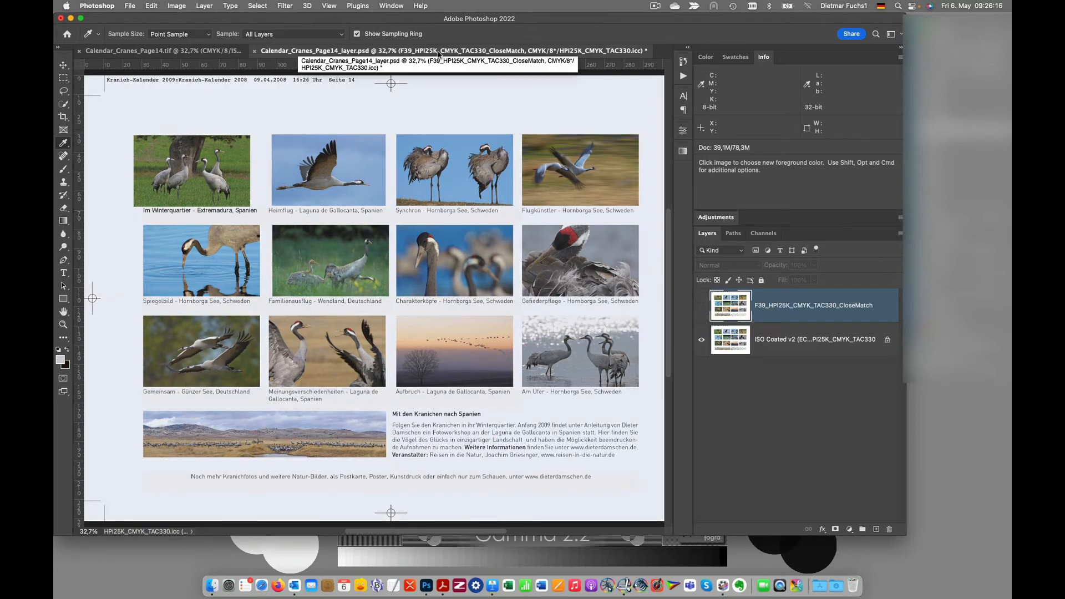
{"action": "left_click", "coordinate": [211, 52]}
{"action": "left_click", "coordinate": [378, 54]}
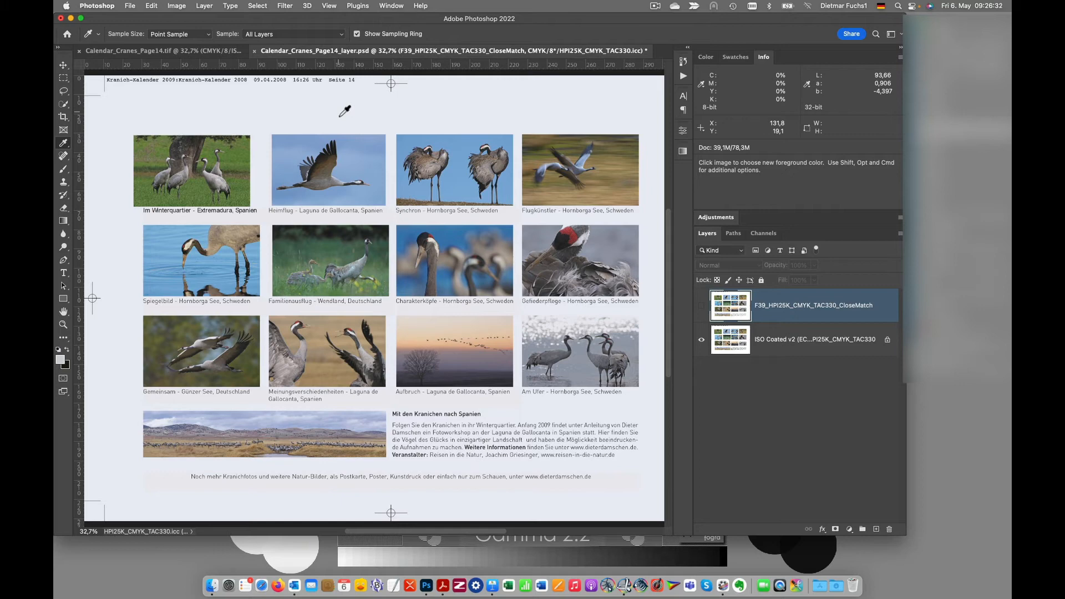
{"action": "key", "text": "ctrl+Tab"}
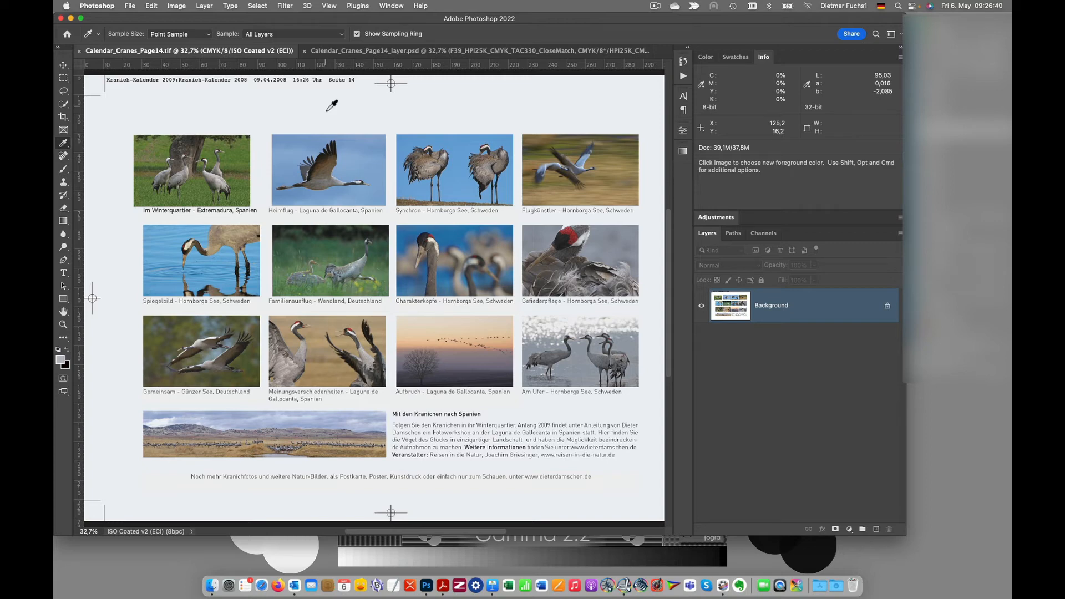
{"action": "left_click", "coordinate": [407, 51]}
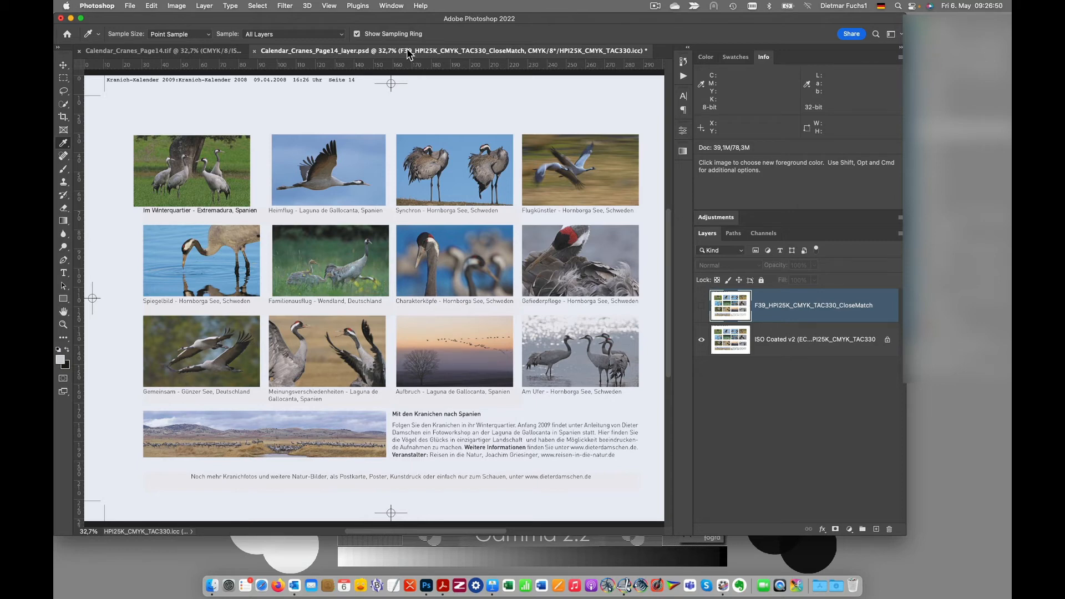
{"action": "left_click", "coordinate": [207, 51]}
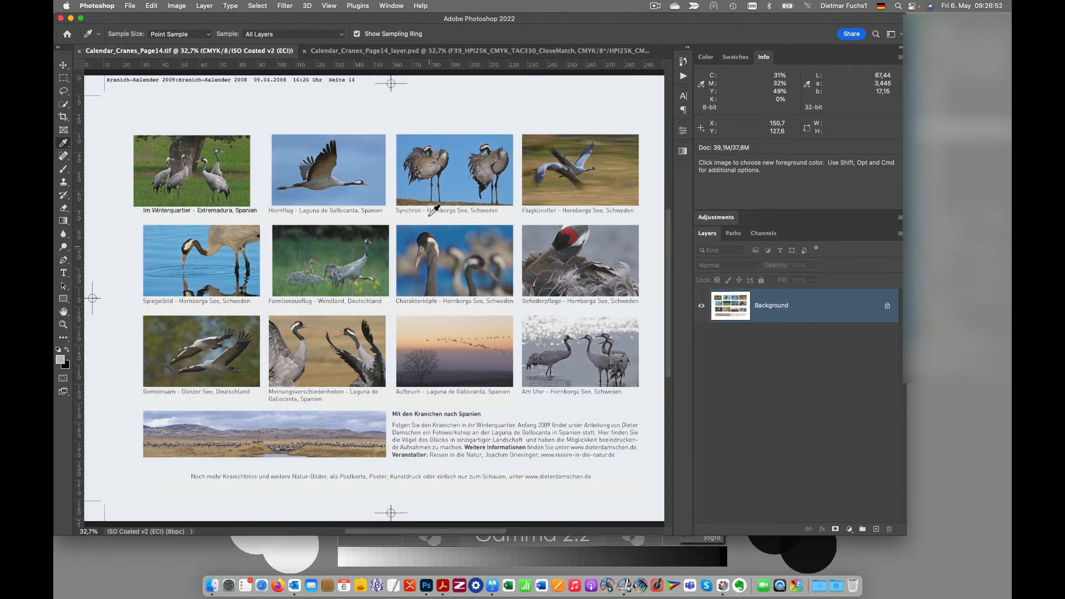
{"action": "left_click", "coordinate": [405, 52]}
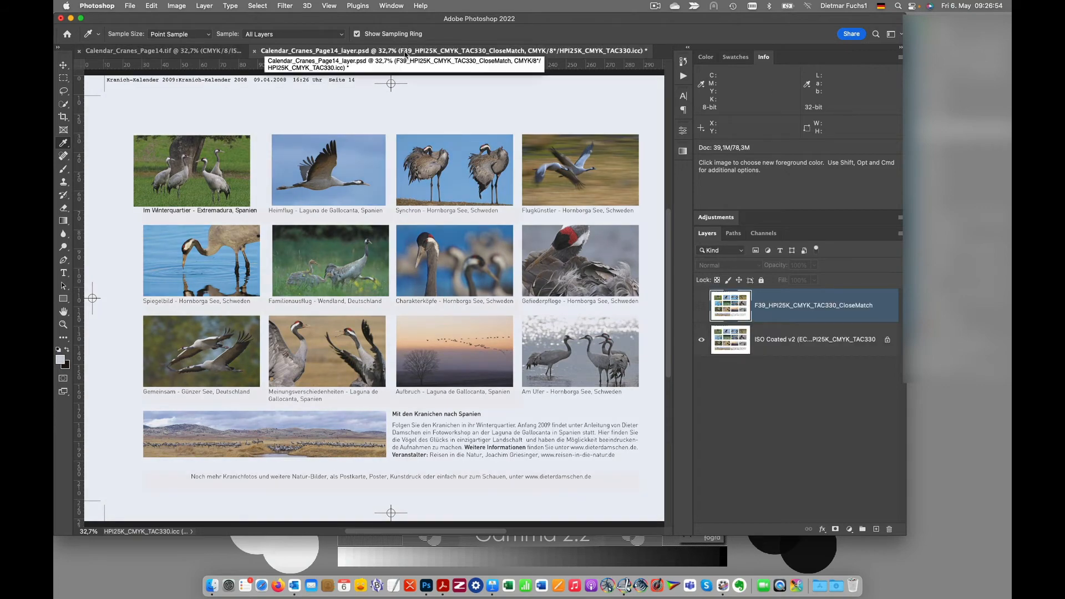
{"action": "left_click", "coordinate": [176, 55]}
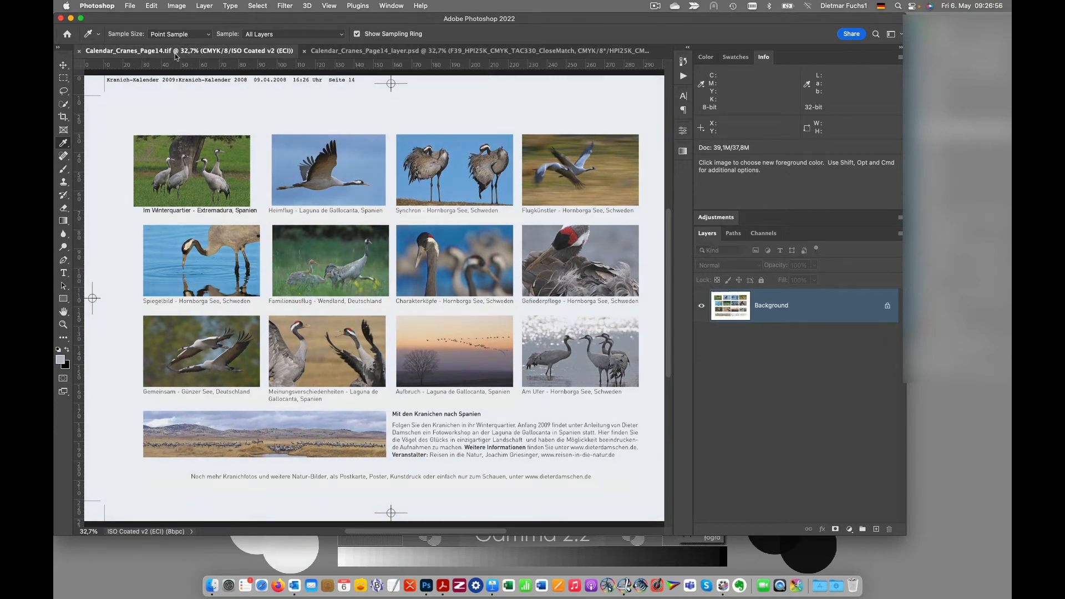
- Toggle the F39_HPI25K_CMYK_TAC330_CloseMatch layer in Calendar_Cranes_Page14_layer.psd to compare it with the ICC conversion, leaving the layer shown
{"action": "left_click", "coordinate": [380, 50]}
{"action": "left_click", "coordinate": [702, 307]}
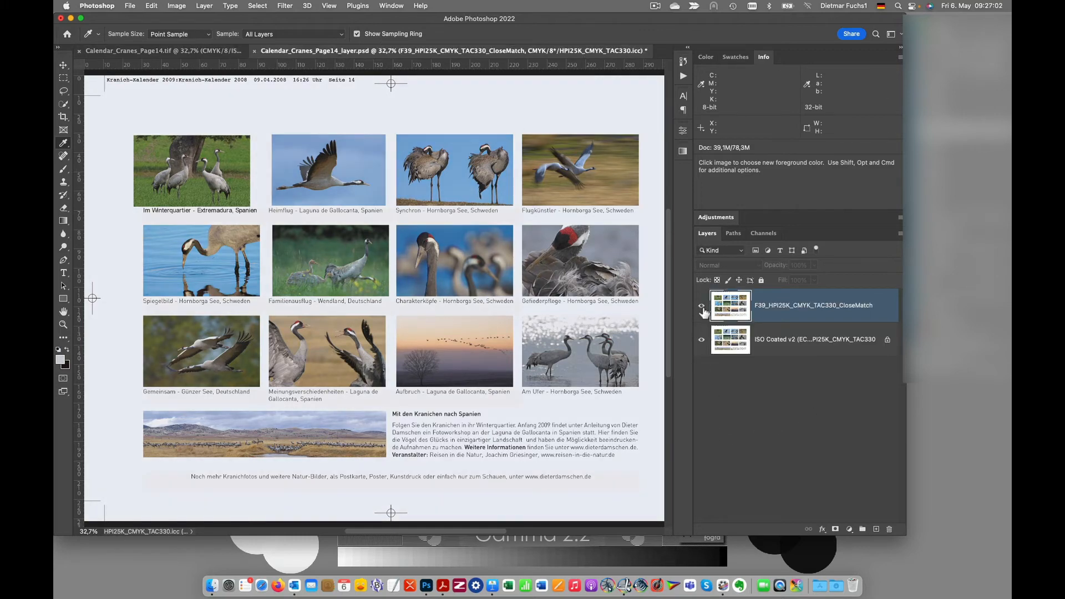
{"action": "left_click", "coordinate": [701, 307]}
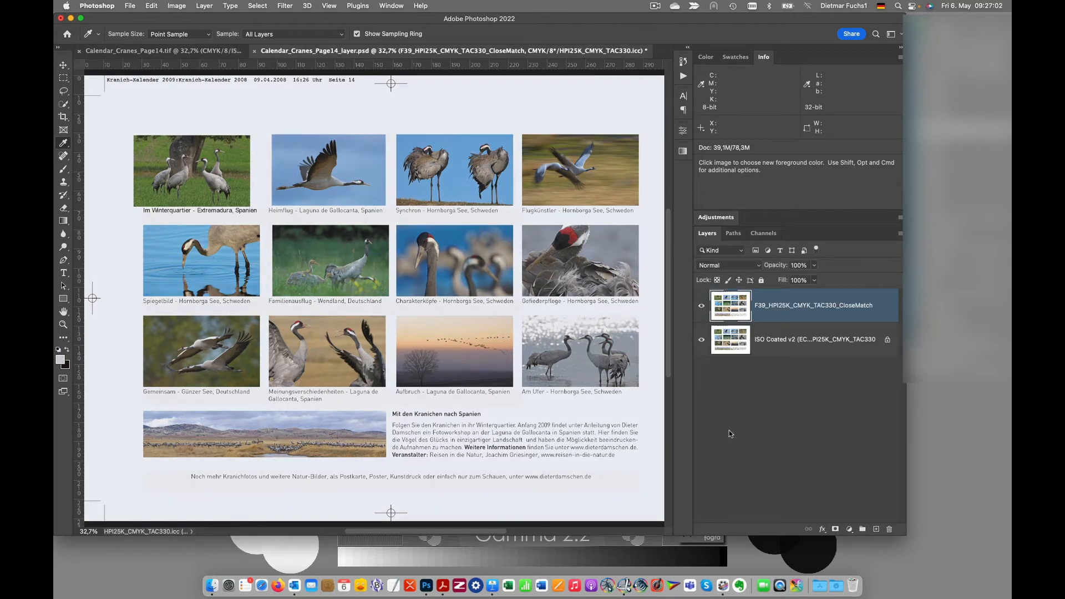
{"action": "left_click", "coordinate": [702, 307]}
{"action": "left_click", "coordinate": [702, 308]}
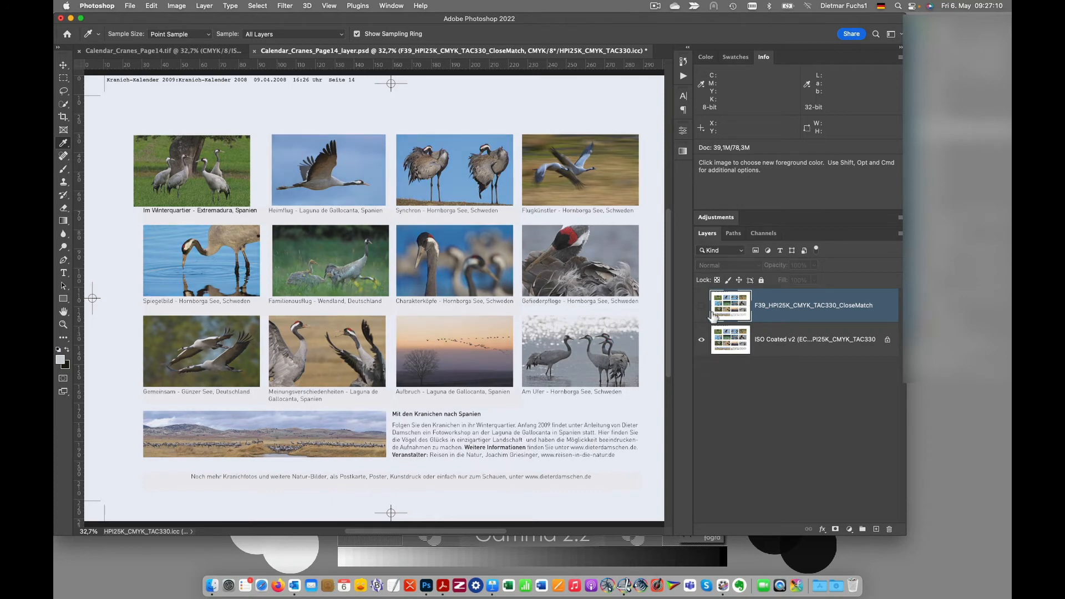
{"action": "left_click", "coordinate": [702, 308]}
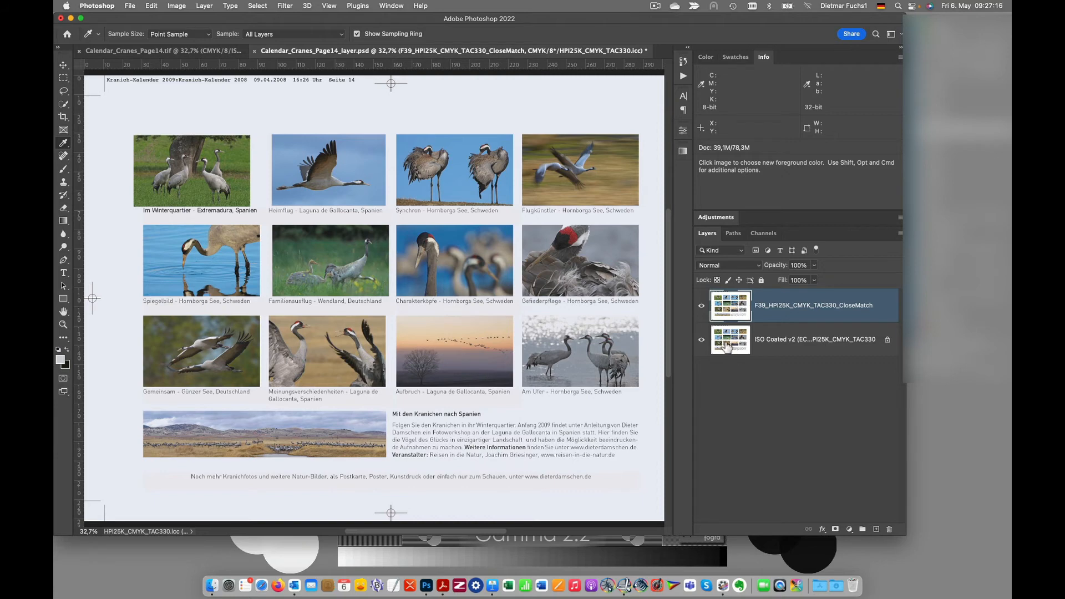
- Compare the original Calendar_Cranes_Page14.tif with the CloseMatch DeviceLink conversion by alternating between the two documents
{"action": "left_click", "coordinate": [178, 51]}
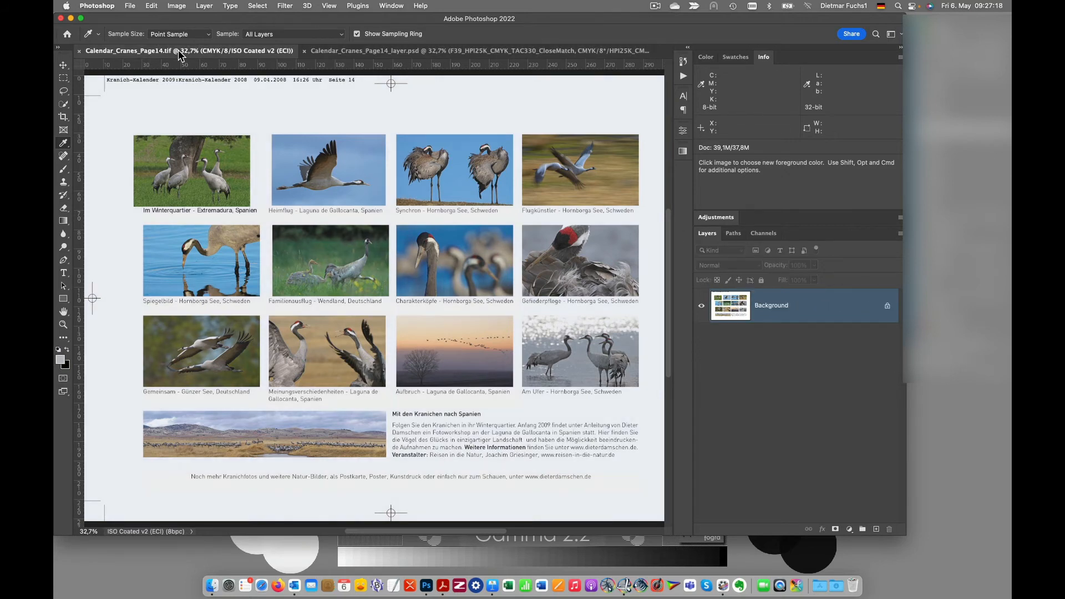
{"action": "left_click", "coordinate": [387, 52]}
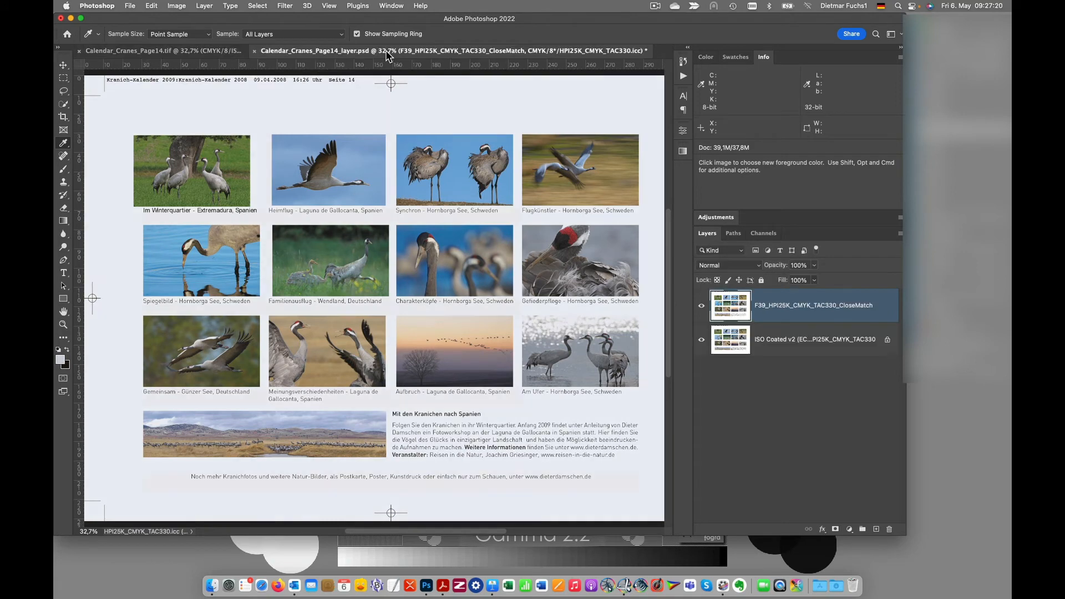
{"action": "left_click", "coordinate": [170, 51]}
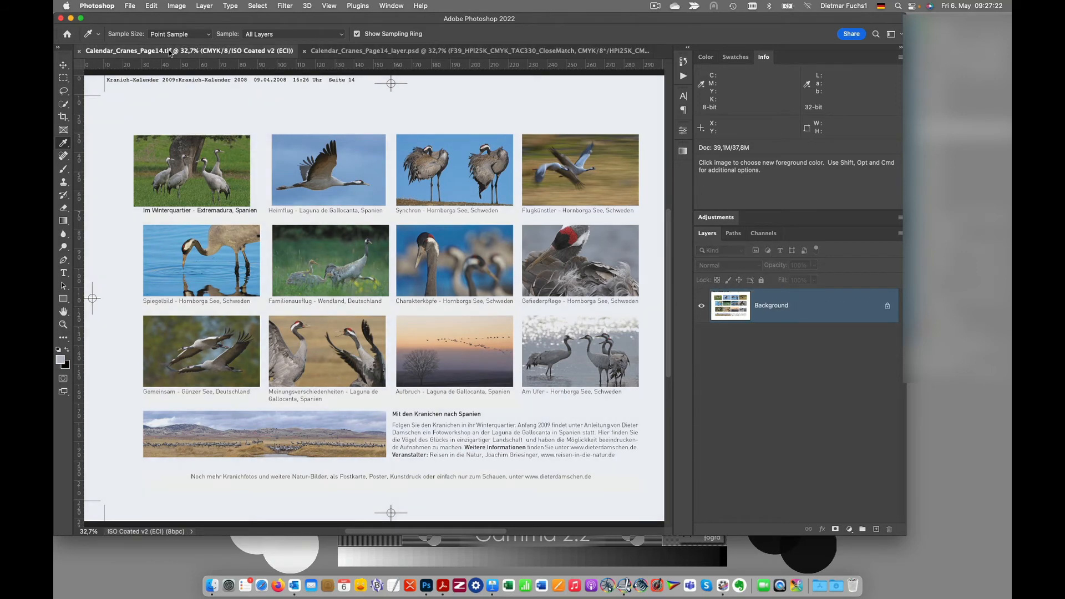
{"action": "left_click", "coordinate": [435, 51]}
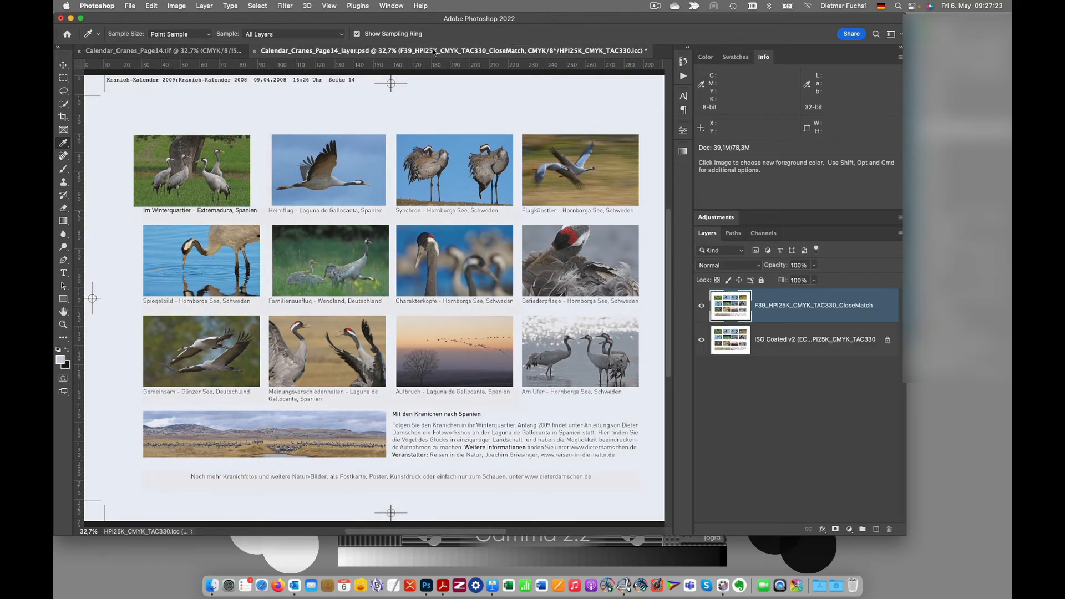
{"action": "left_click", "coordinate": [200, 52]}
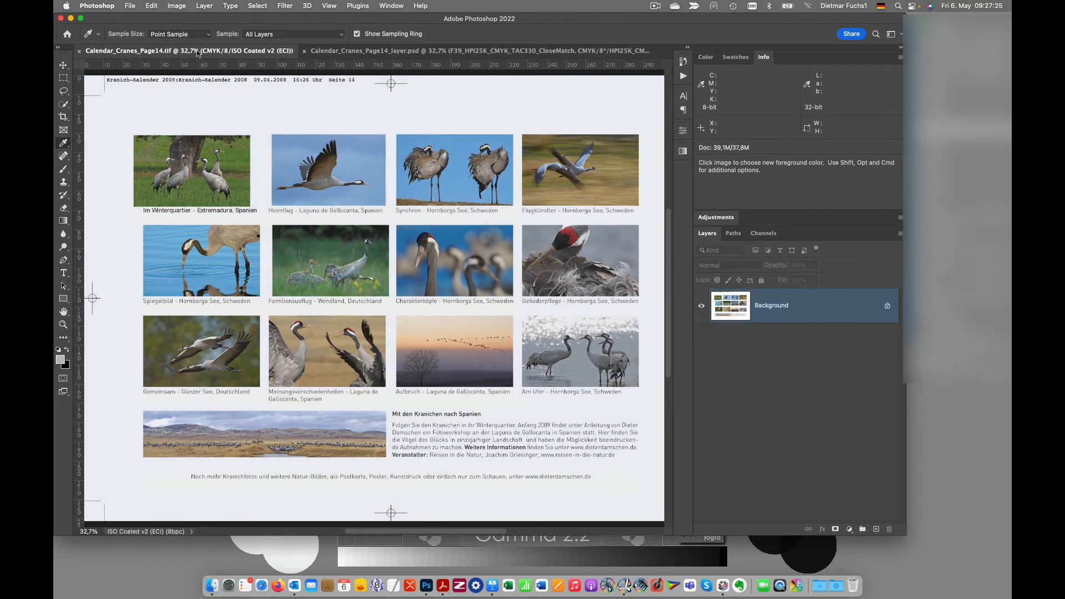
{"action": "left_click", "coordinate": [378, 55]}
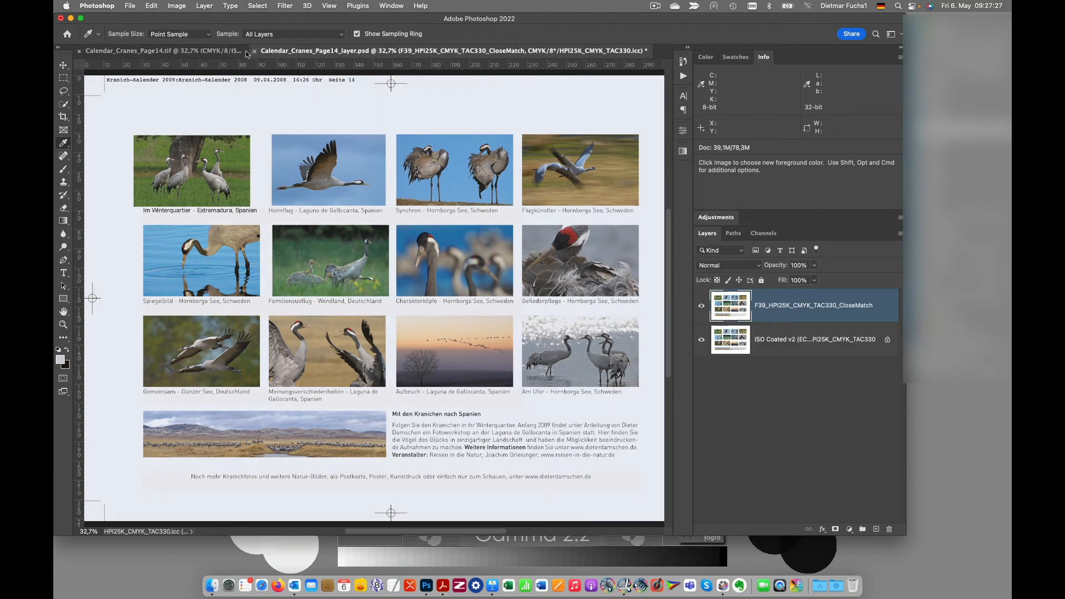
{"action": "left_click", "coordinate": [198, 53]}
{"action": "left_click", "coordinate": [382, 53]}
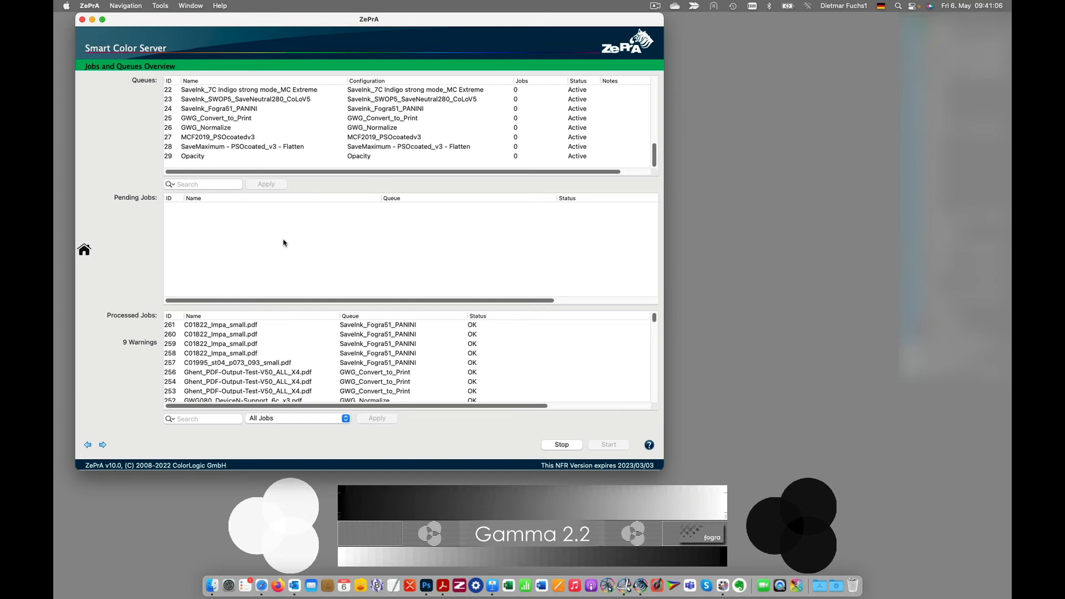
- In ZePrA, start an automatic setup to normalize and convert colors to a new output condition using an existing DeviceLink profile
{"action": "left_click", "coordinate": [83, 250]}
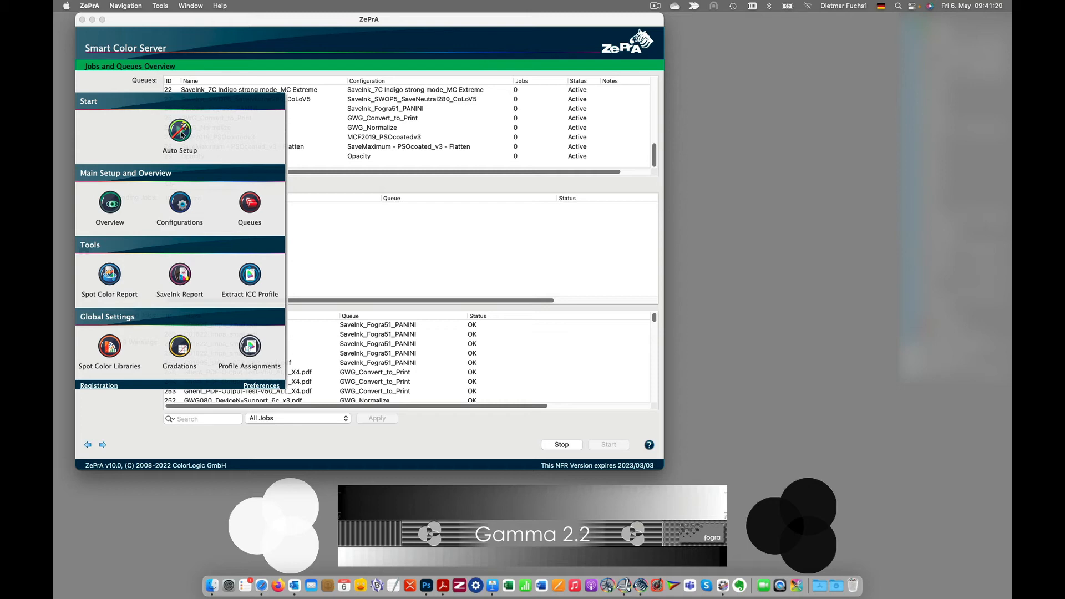
{"action": "left_click", "coordinate": [180, 132]}
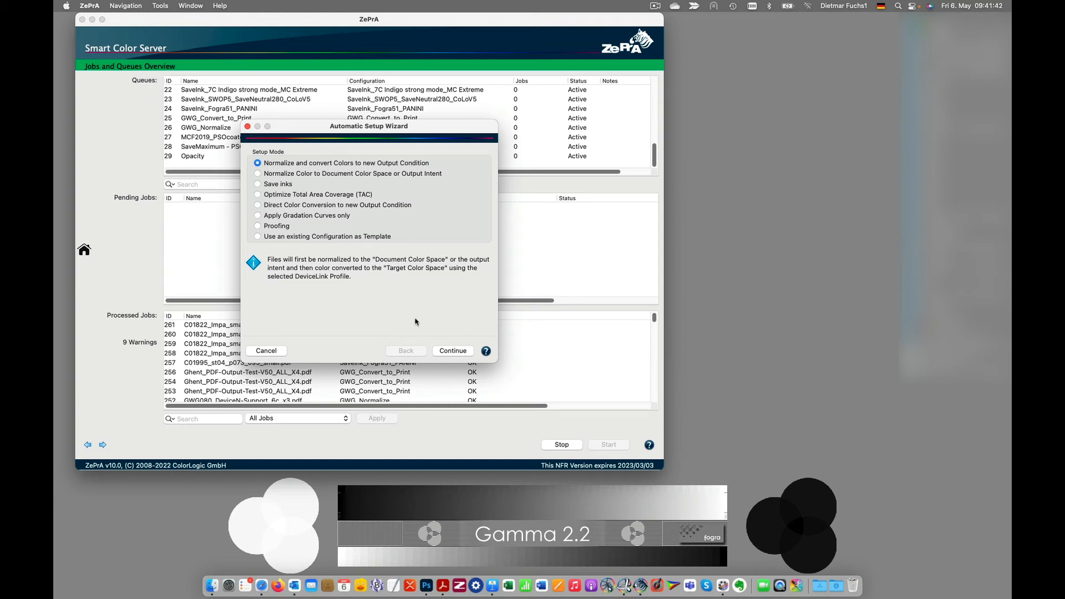
{"action": "left_click", "coordinate": [453, 352]}
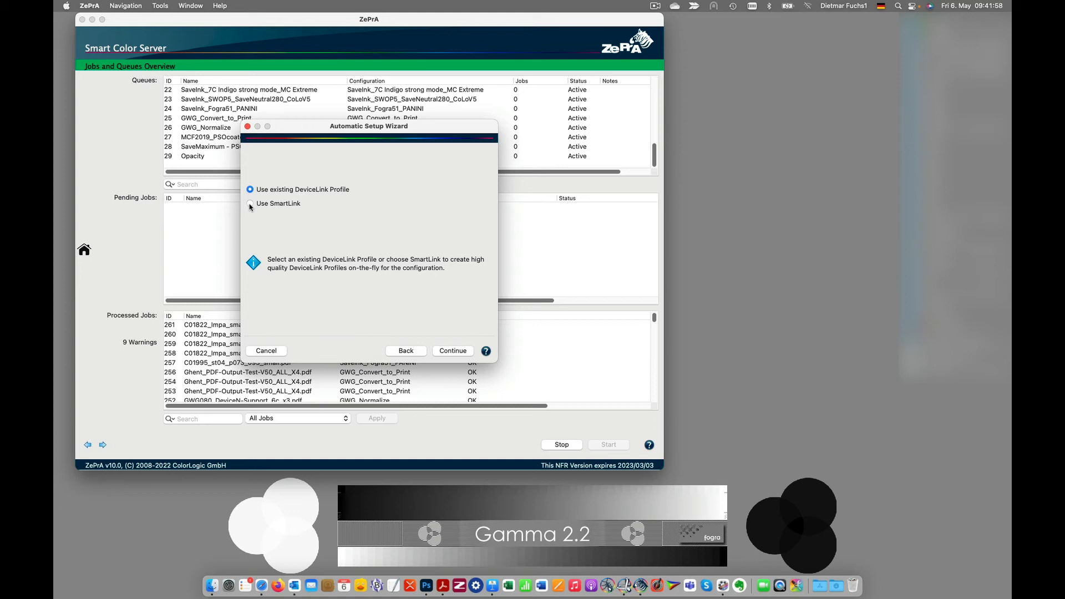
{"action": "left_click", "coordinate": [456, 351]}
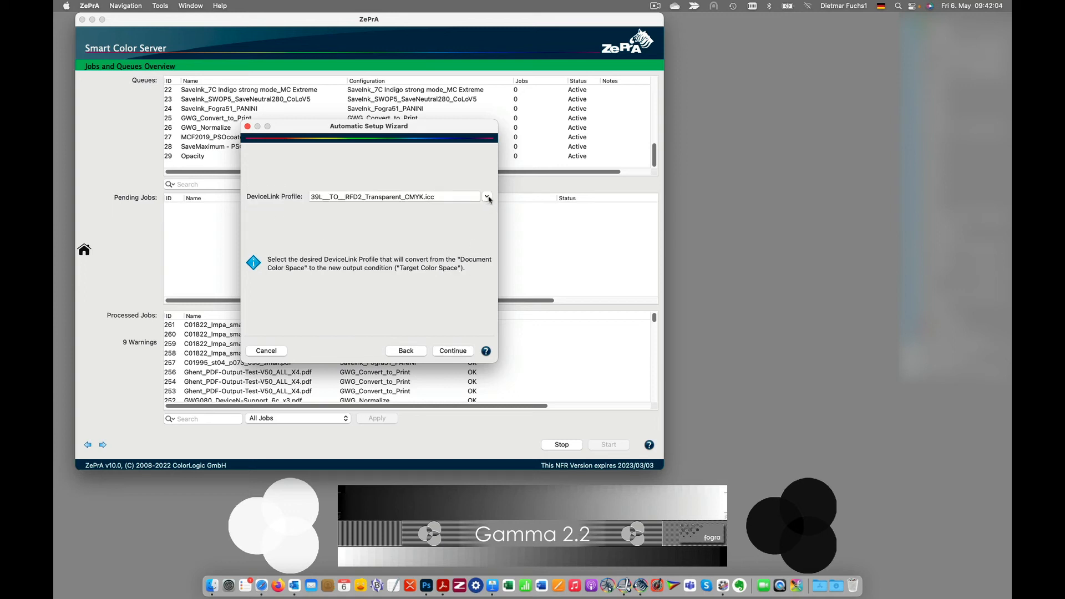
- Choose the DeviceLink F39_HPI25K_CMYK_TAC330_CloseMatch.icc and create the queue Convert_F39_HPI25K_CMYK_TAC330_CloseMatch in the ZePrA Queues base folder
{"action": "left_click", "coordinate": [487, 197]}
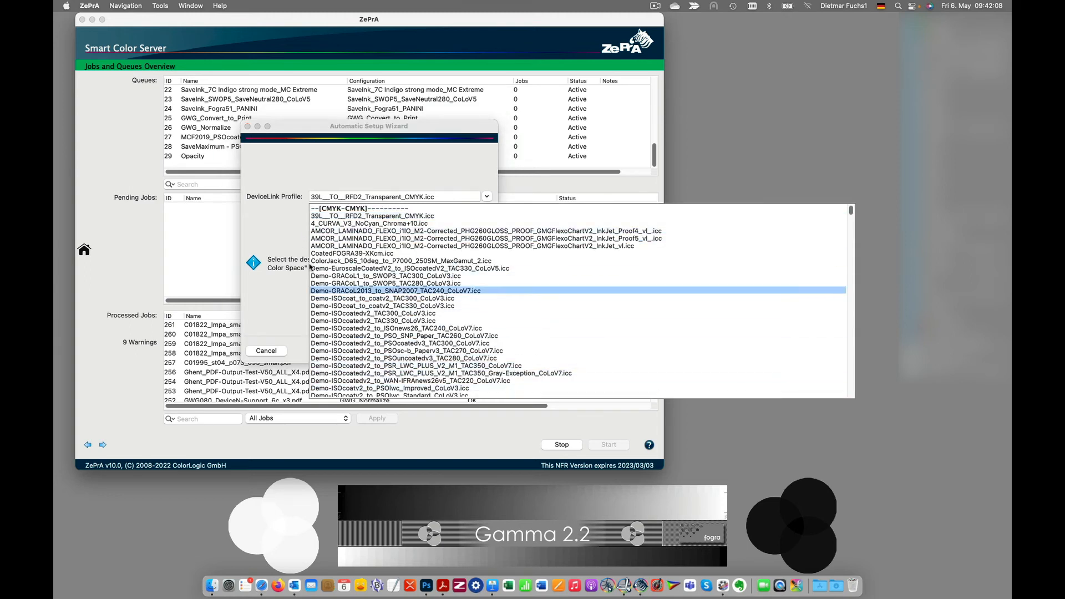
{"action": "left_click", "coordinate": [268, 227]}
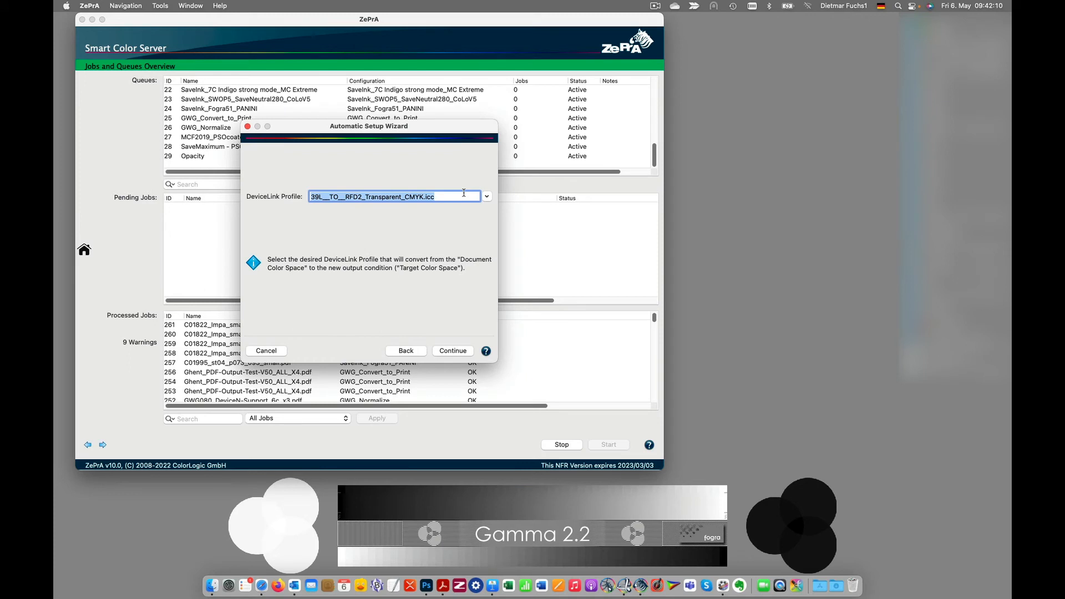
{"action": "left_click", "coordinate": [487, 197]}
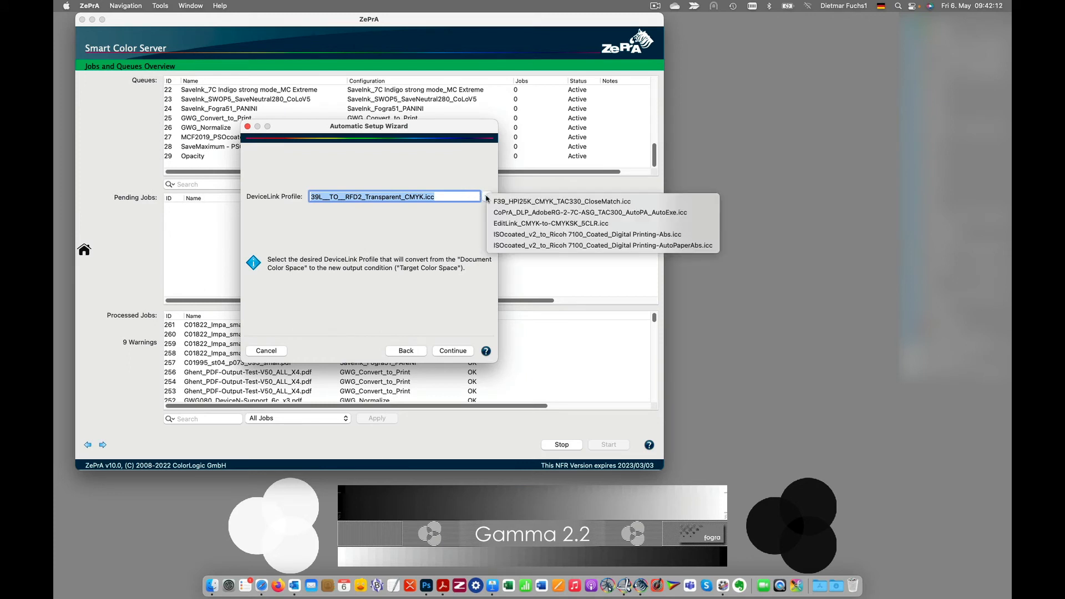
{"action": "key", "text": "Down"}
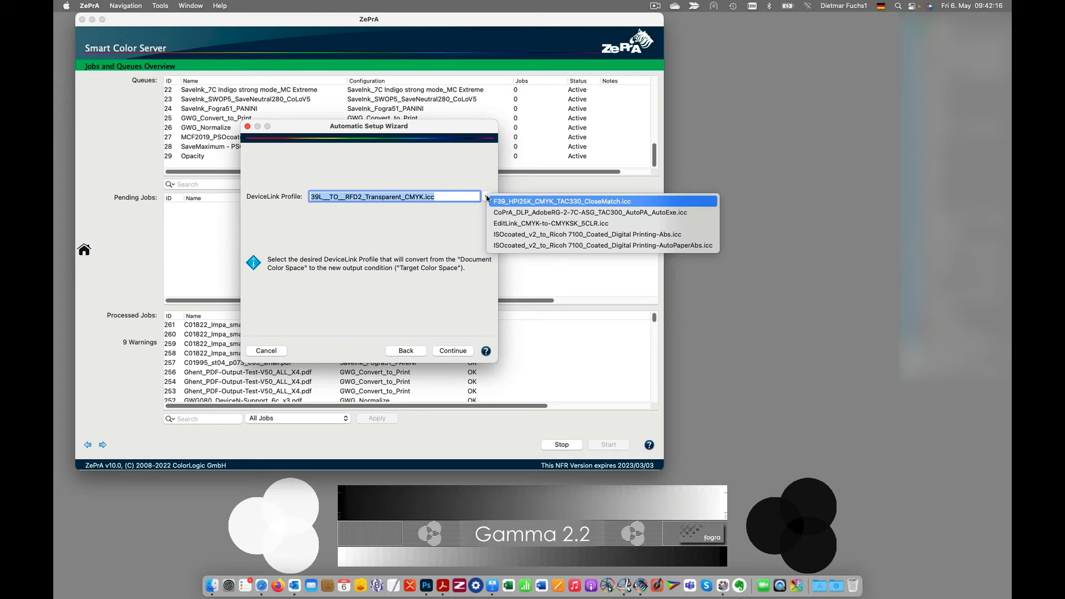
{"action": "left_click", "coordinate": [615, 203]}
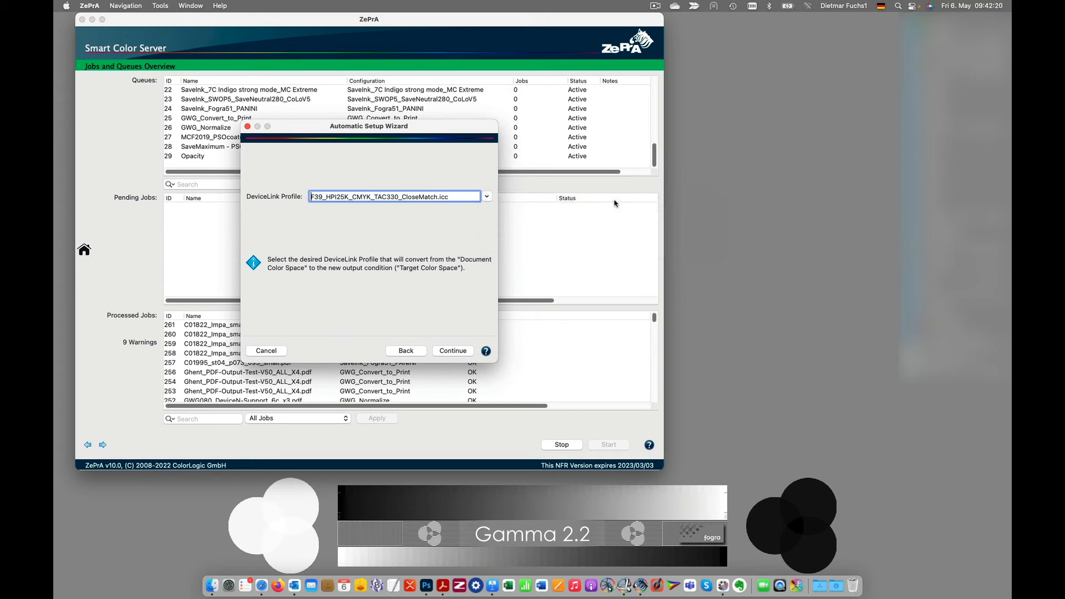
{"action": "left_click", "coordinate": [459, 350]}
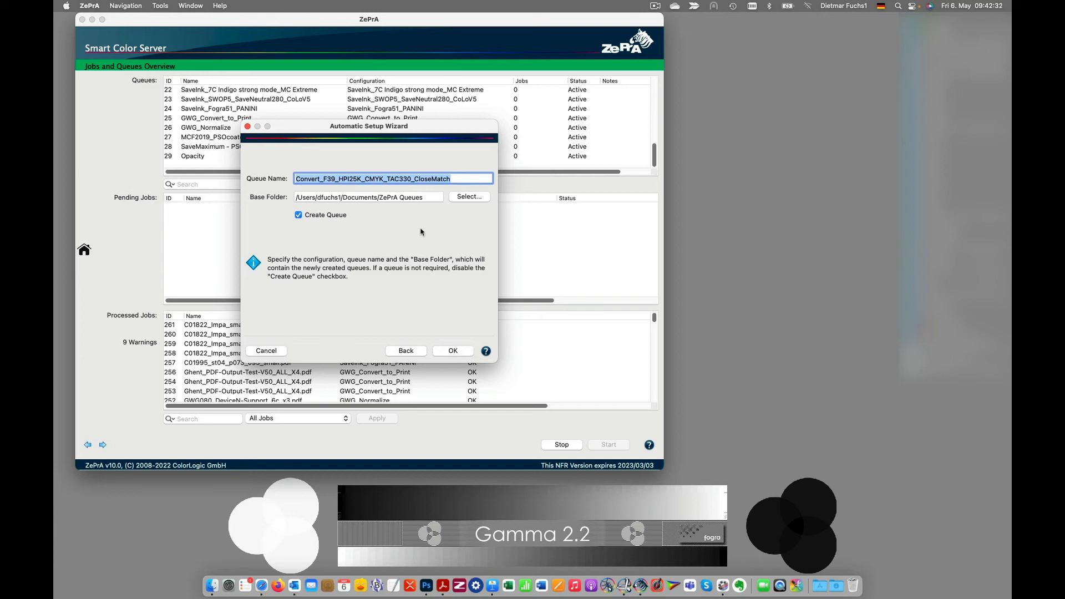
{"action": "left_click", "coordinate": [459, 353]}
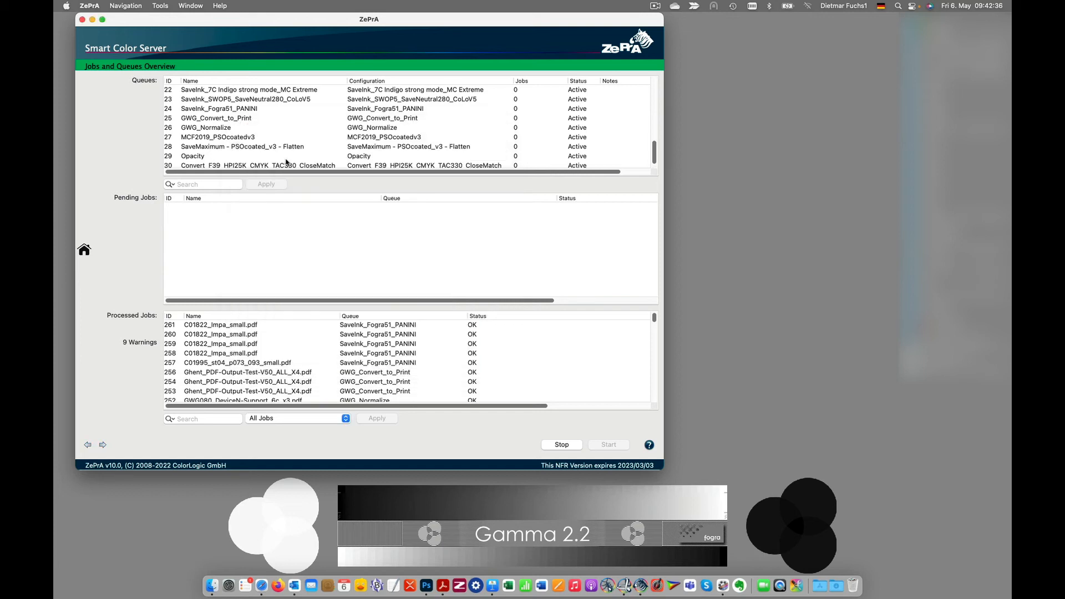
- Open the folder of the queue Convert_F39_HPI25K_CMYK_TAC330_CloseMatch in Finder, then enlarge and reposition its window
{"action": "left_click", "coordinate": [251, 157]}
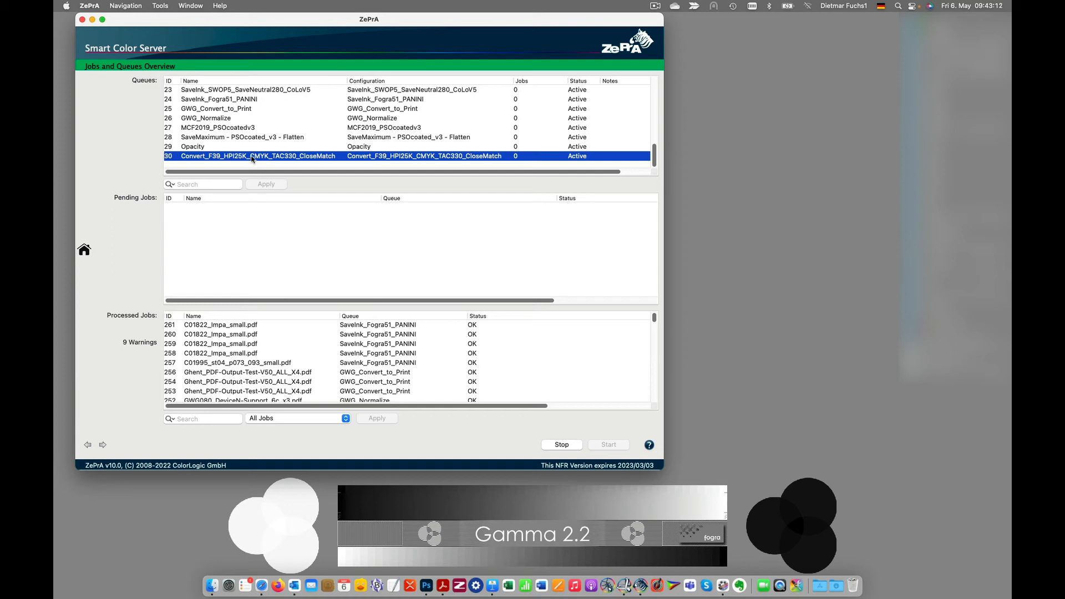
{"action": "right_click", "coordinate": [252, 160]}
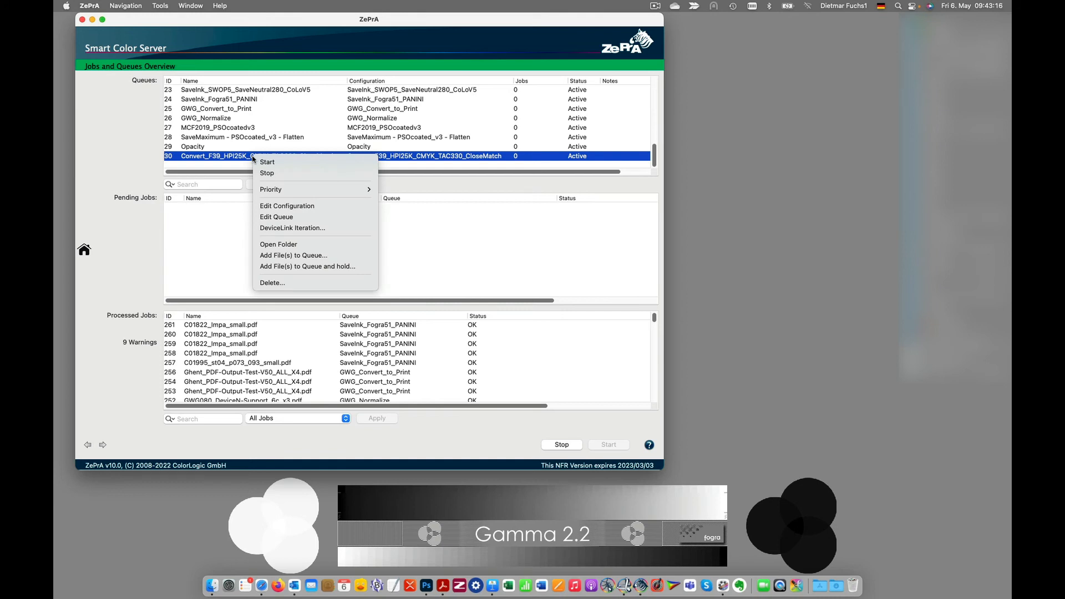
{"action": "left_click", "coordinate": [314, 246]}
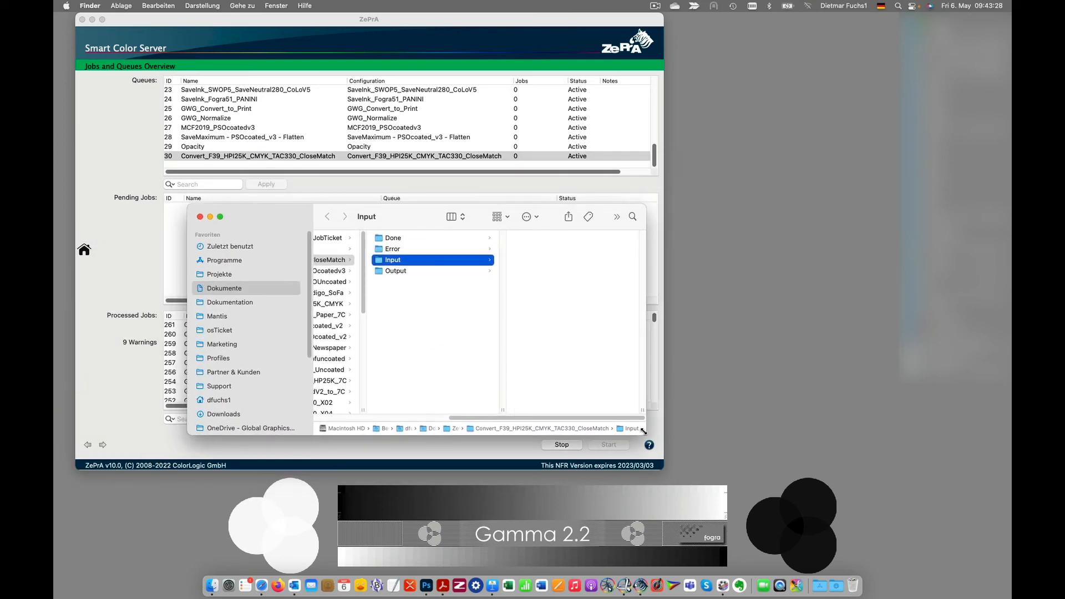
{"action": "left_click_drag", "start_coordinate": [644, 432], "coordinate": [766, 496]}
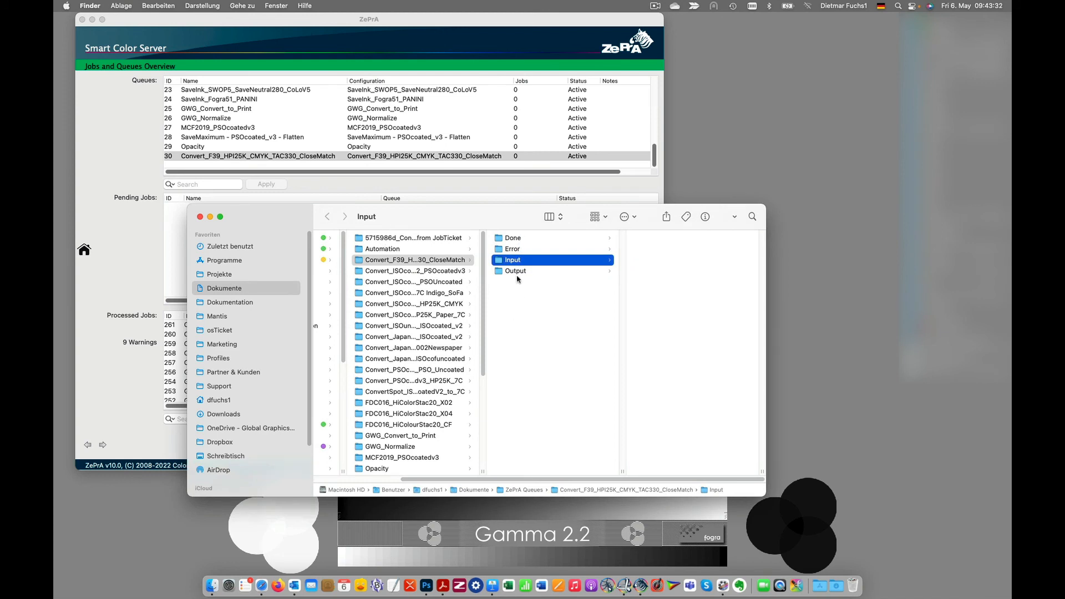
{"action": "left_click_drag", "start_coordinate": [289, 217], "coordinate": [244, 232]}
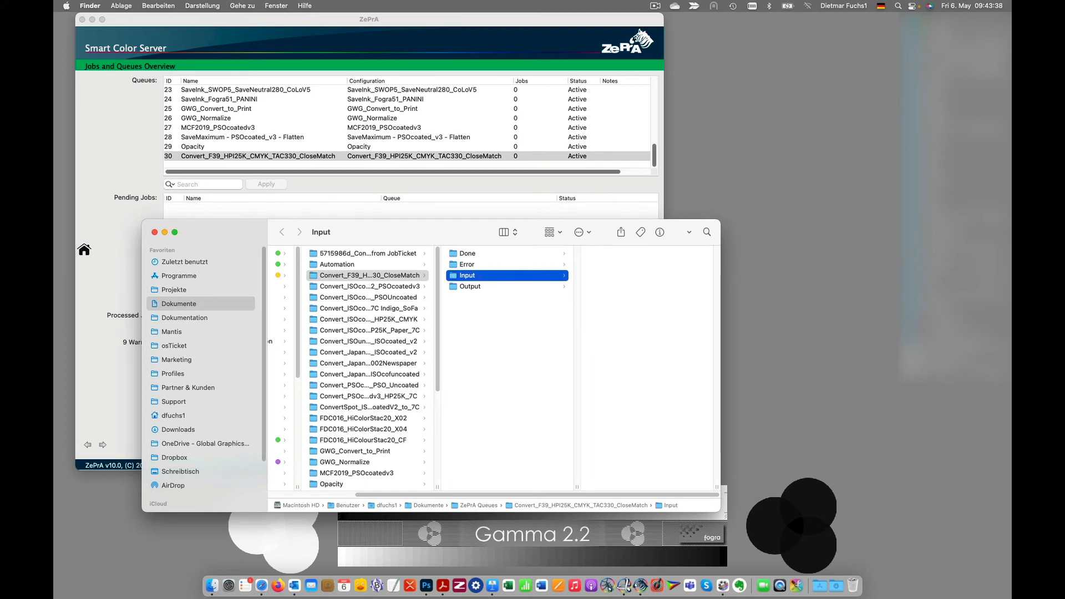
- Submit Calendar_Cranes_V3.pdf to the queue's Input folder and uncover the ZePrA processed jobs list to check the conversion
{"action": "left_click_drag", "start_coordinate": [911, 362], "coordinate": [632, 322]}
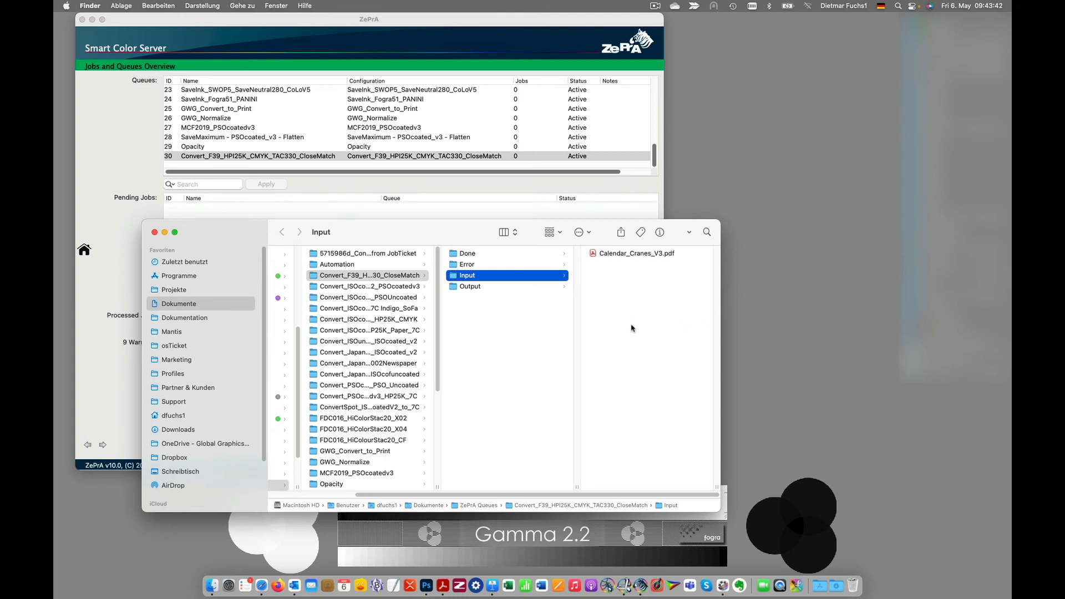
{"action": "left_click_drag", "start_coordinate": [207, 234], "coordinate": [234, 462]}
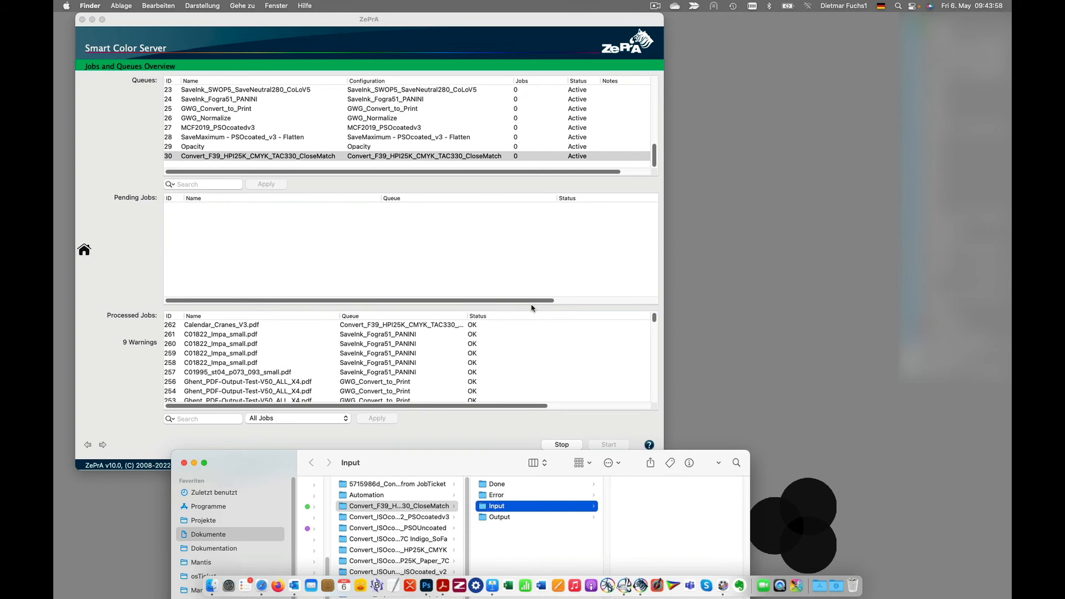
{"action": "double_click", "coordinate": [252, 463]}
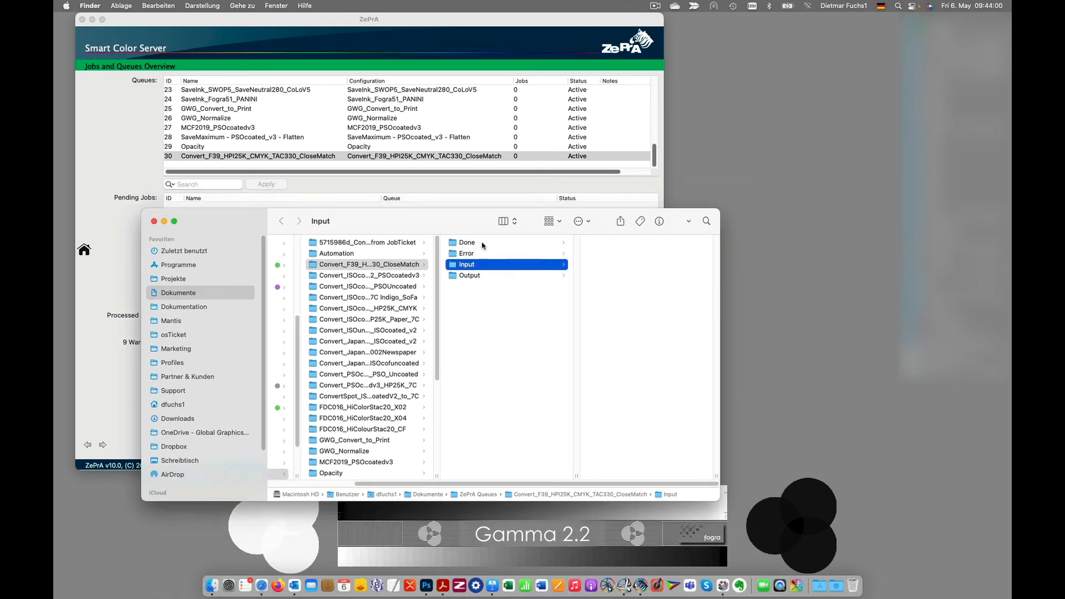
- Look into the queue's Done and Output folders and open the converted Calendar_Cranes_V3 PDF from Output in Acrobat
{"action": "left_click", "coordinate": [476, 244]}
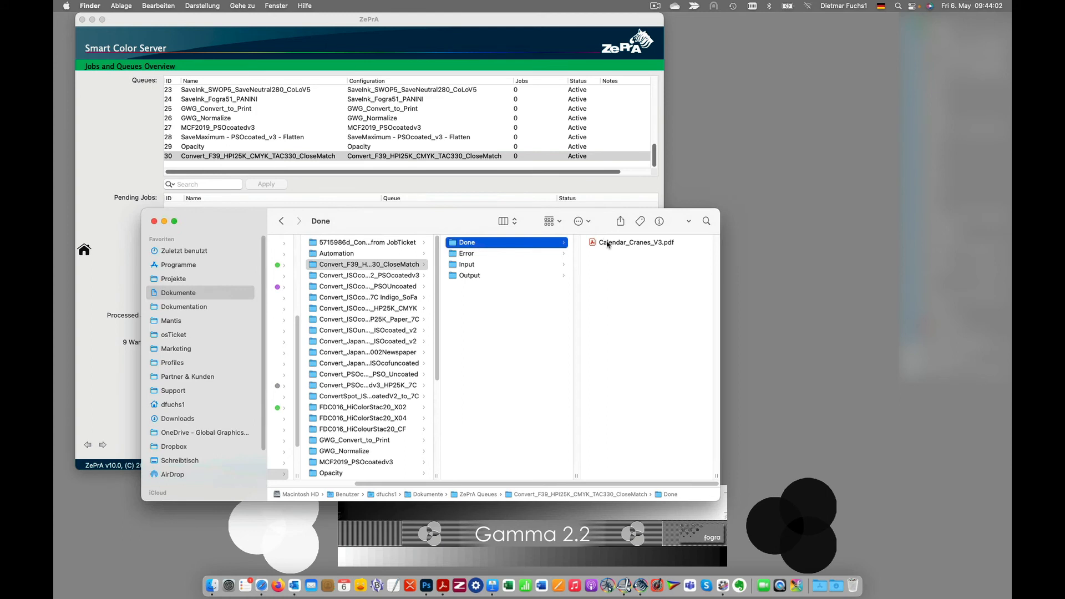
{"action": "left_click", "coordinate": [478, 276]}
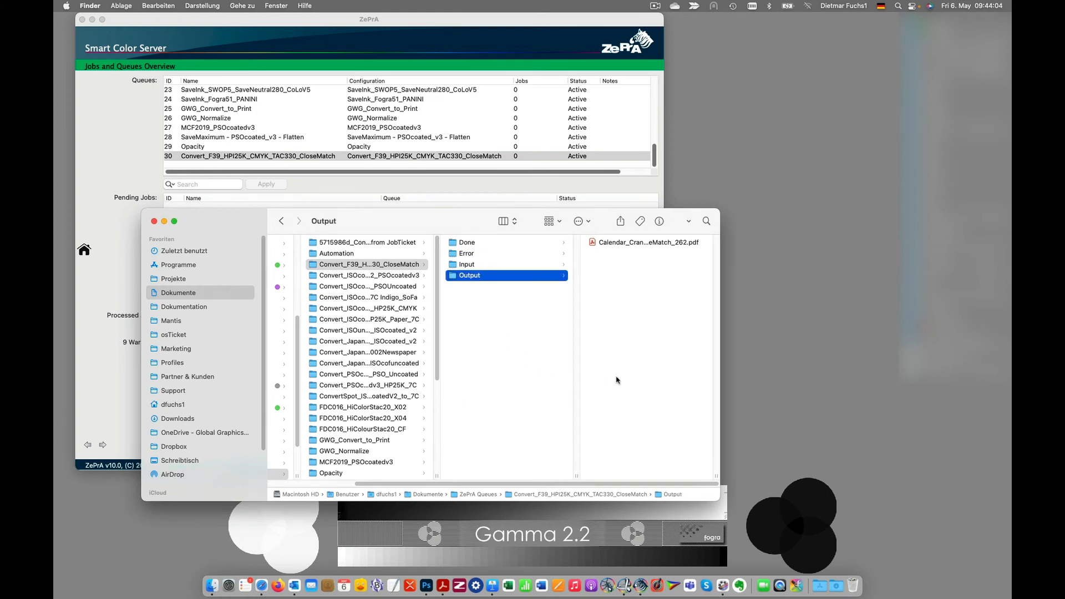
{"action": "left_click", "coordinate": [629, 244]}
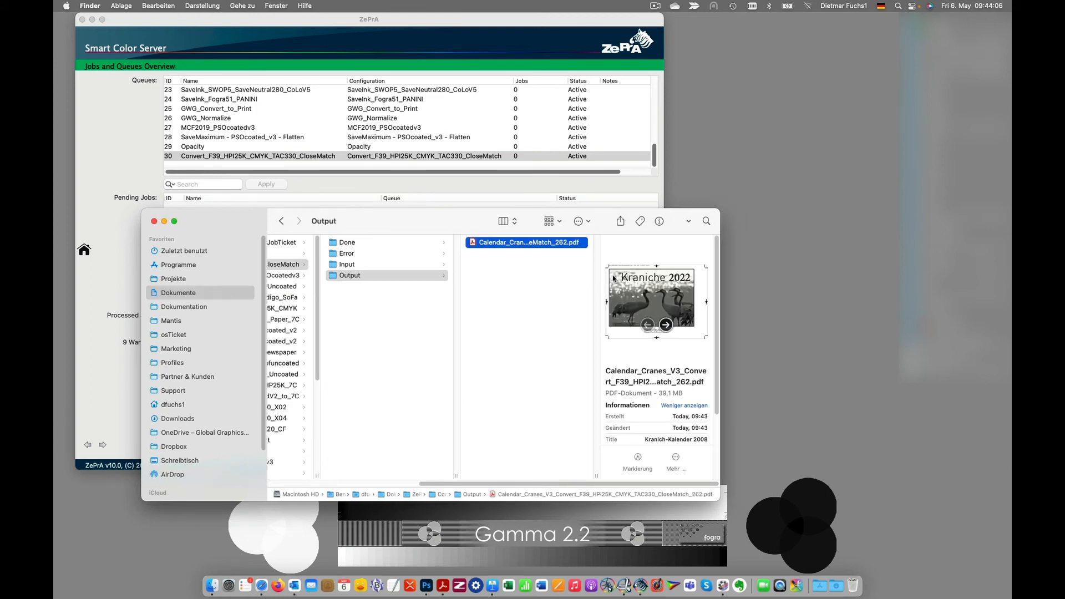
{"action": "left_click_drag", "start_coordinate": [476, 242], "coordinate": [400, 579]}
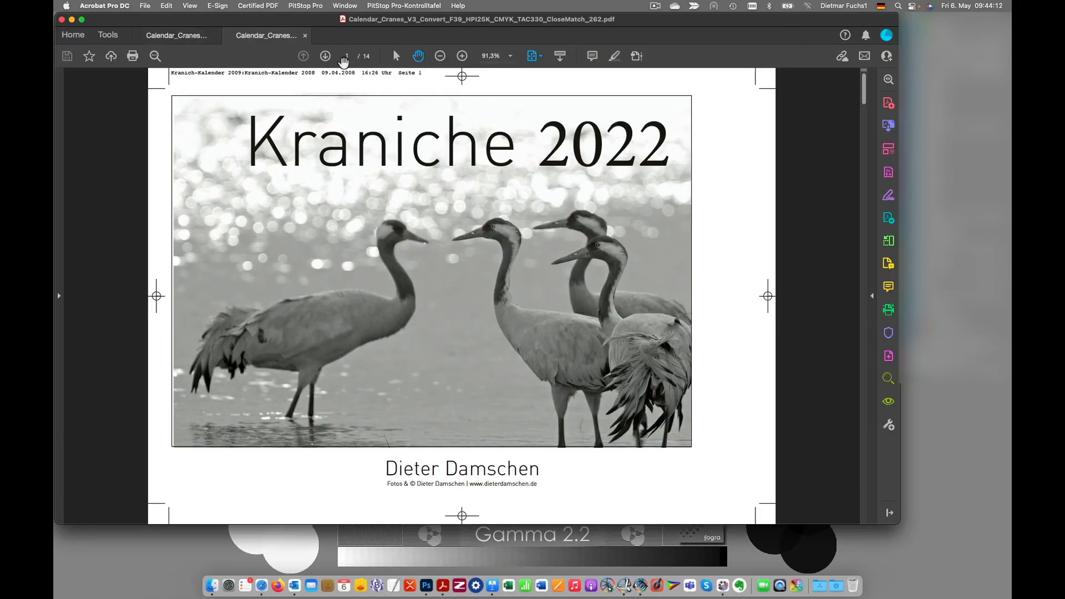
- Compare page 14 of the converted PDF with the original Calendar_Cranes_V3.pdf, and examine the converted pictures at 125% zoom
{"action": "left_click", "coordinate": [345, 56]}
{"action": "type", "text": "14"}
{"action": "key", "text": "Return"}
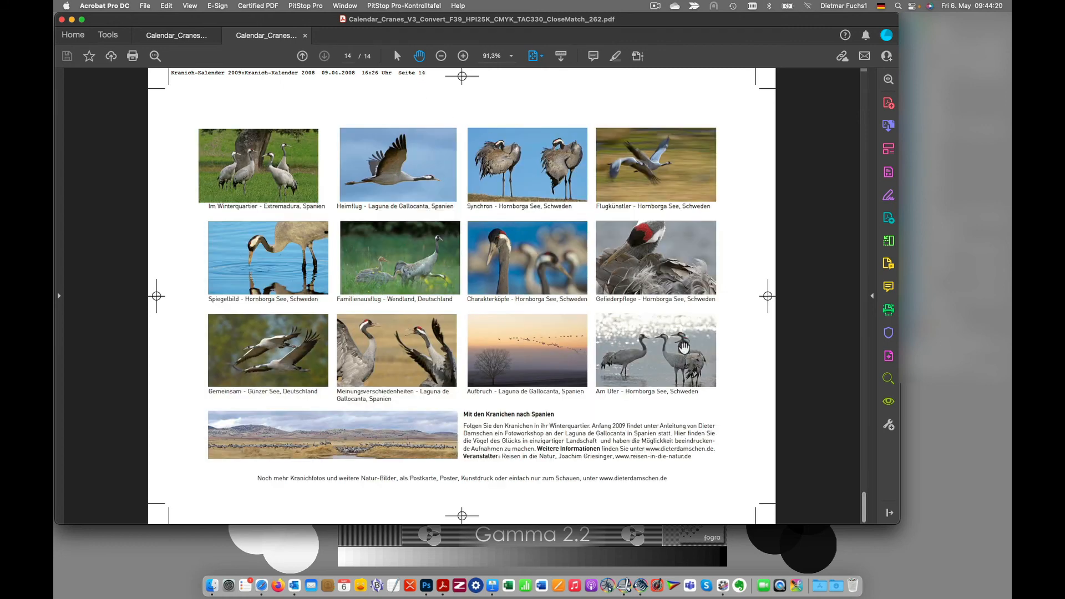
{"action": "left_click", "coordinate": [184, 37]}
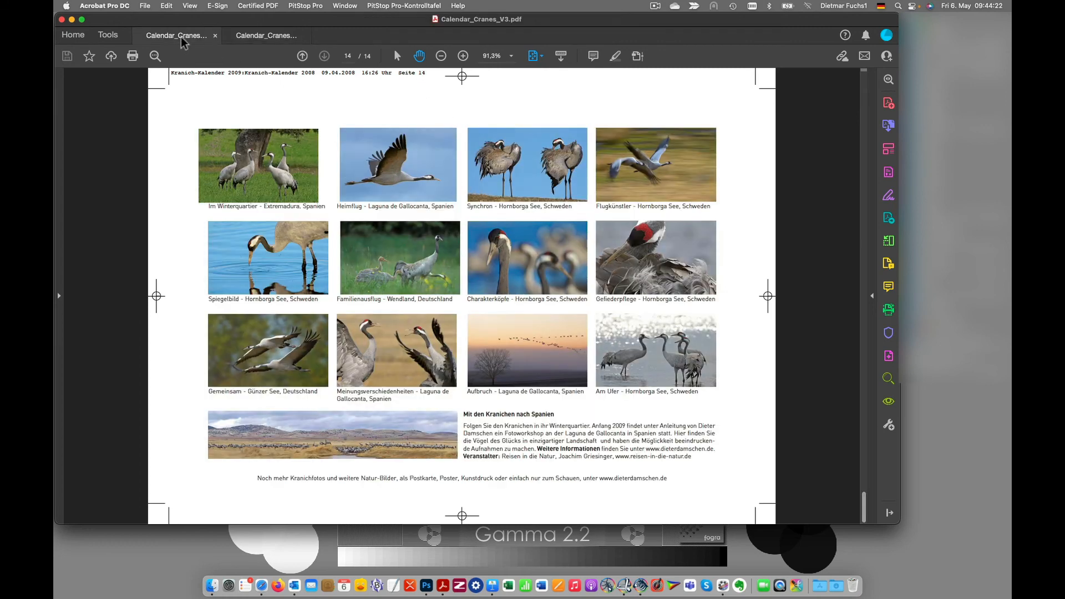
{"action": "left_click", "coordinate": [274, 36]}
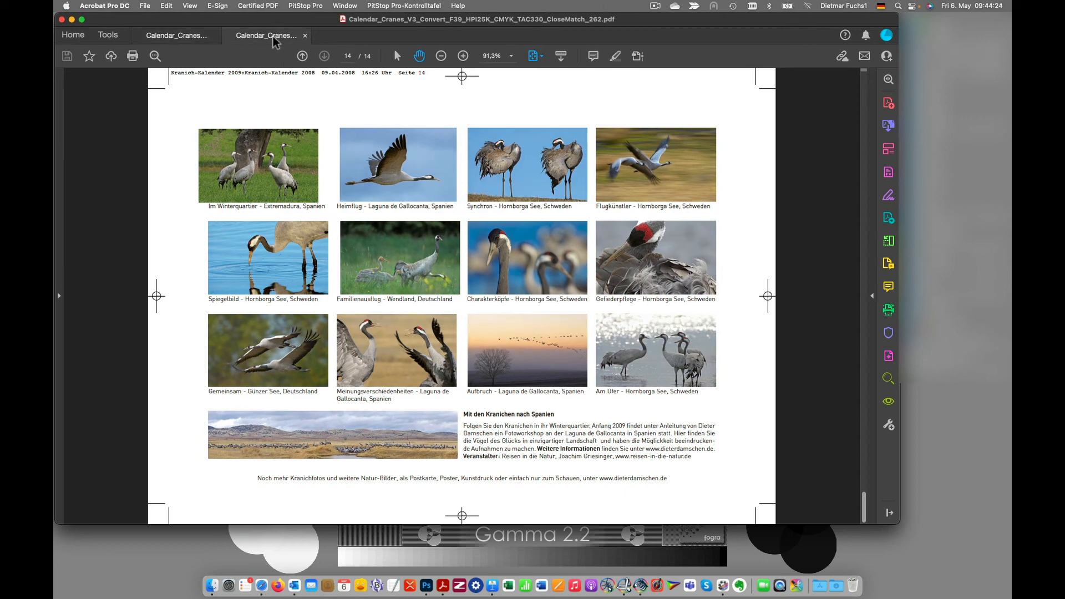
{"action": "left_click", "coordinate": [190, 39]}
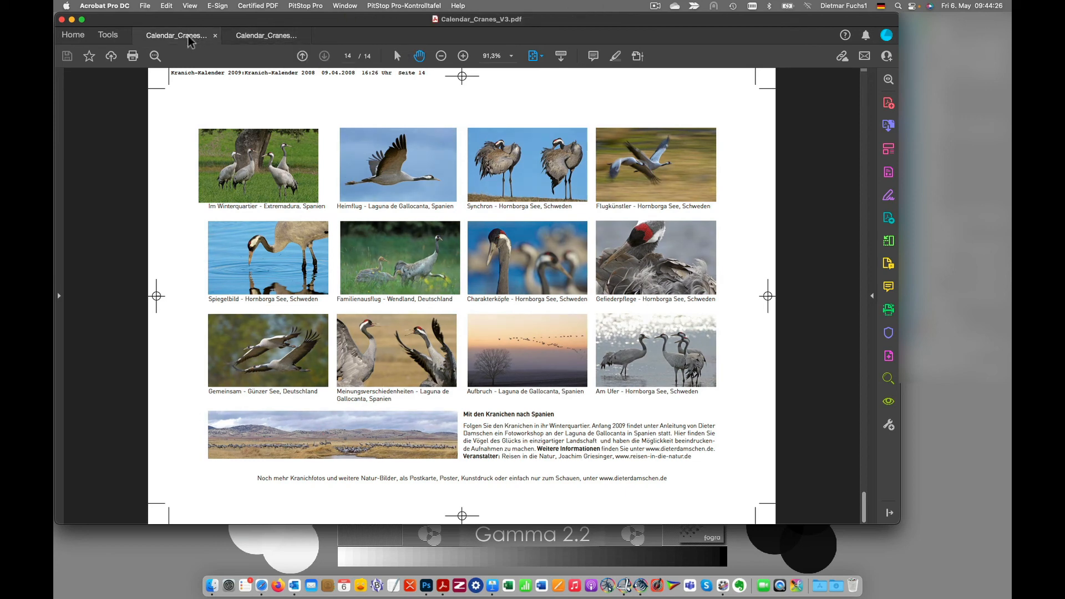
{"action": "left_click", "coordinate": [258, 42]}
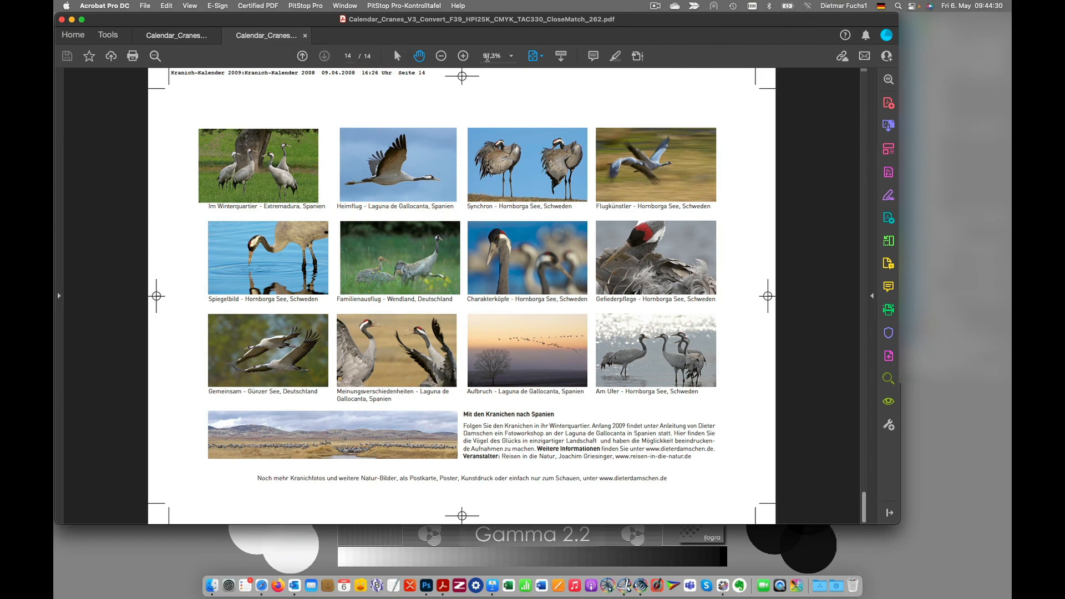
{"action": "key", "text": "super+equal"}
{"action": "key", "text": "super+equal"}
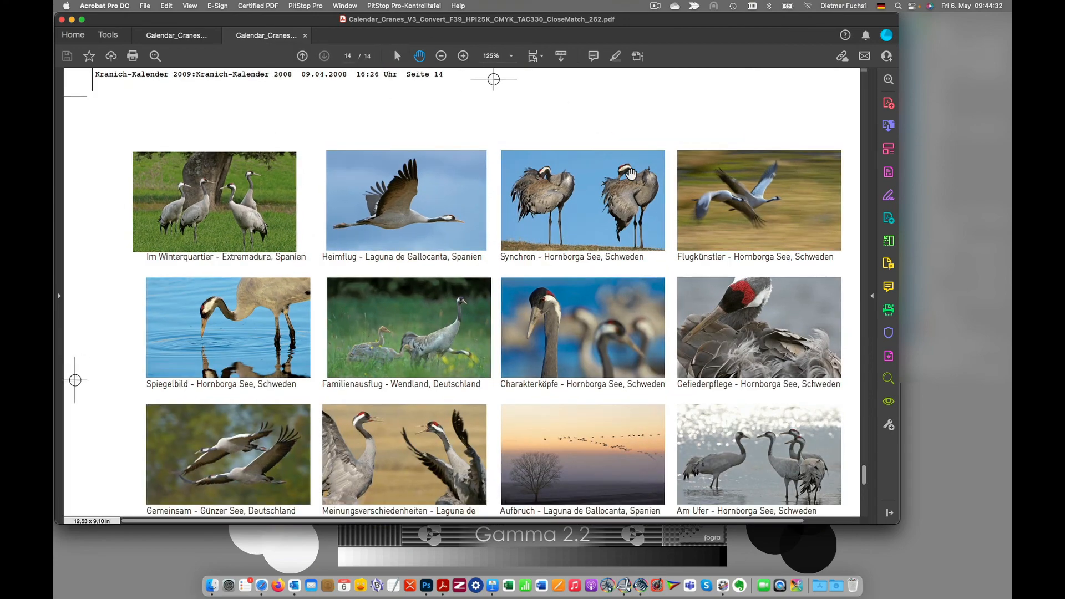
{"action": "scroll", "coordinate": [567, 381], "scroll_direction": "down", "scroll_amount": 5}
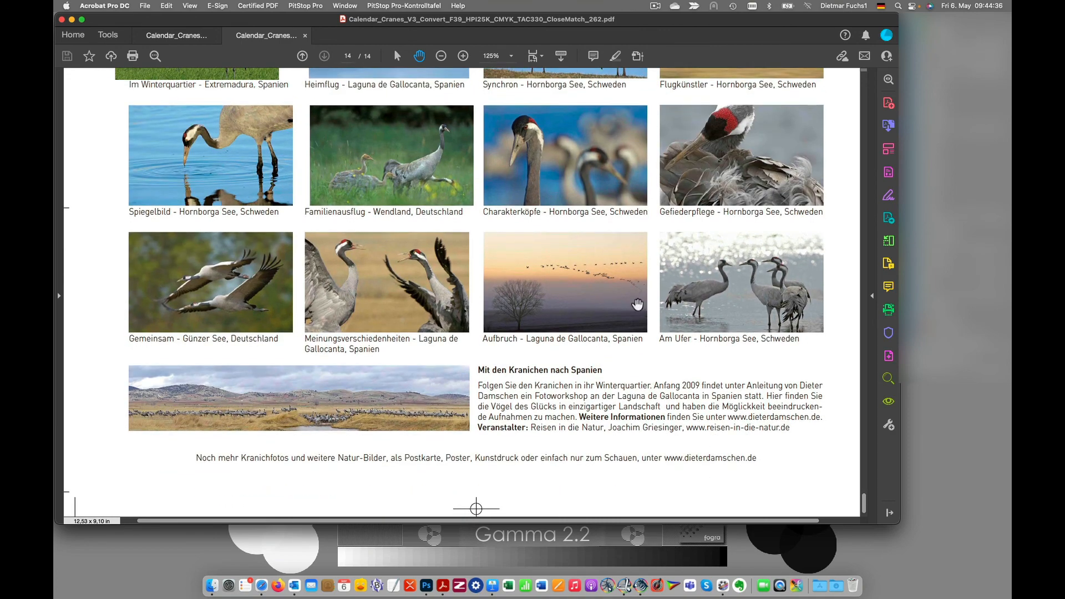
- Inspect the separations of the black text on page 14 of the converted PDF in Output Preview and go to page 13
{"action": "left_click", "coordinate": [638, 55]}
{"action": "left_click_drag", "start_coordinate": [565, 60], "coordinate": [708, 79]}
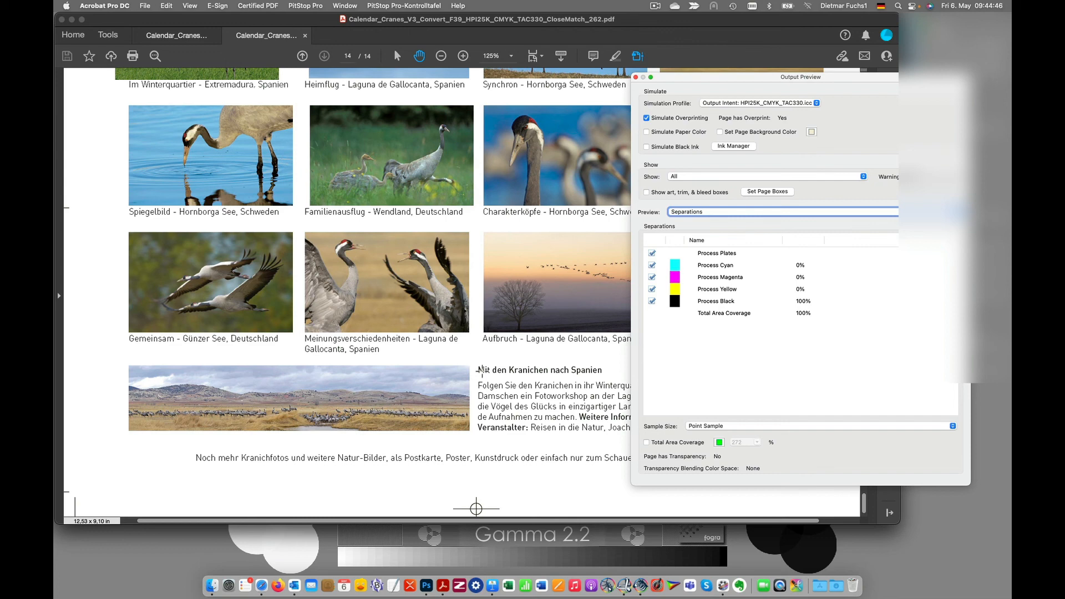
{"action": "left_click", "coordinate": [303, 57]}
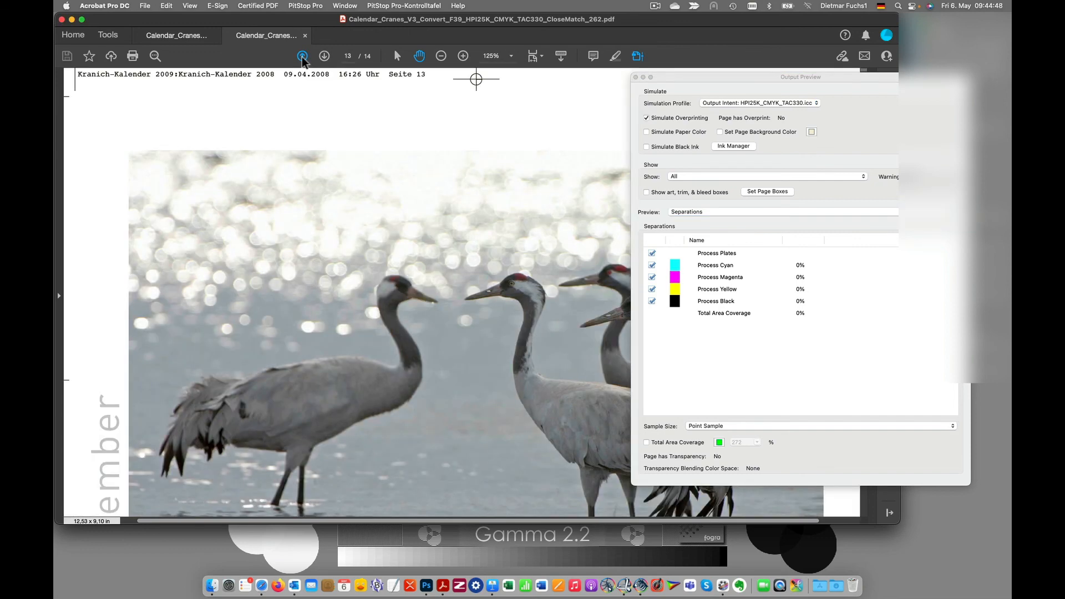
{"action": "scroll", "coordinate": [339, 403], "scroll_direction": "down", "scroll_amount": 5}
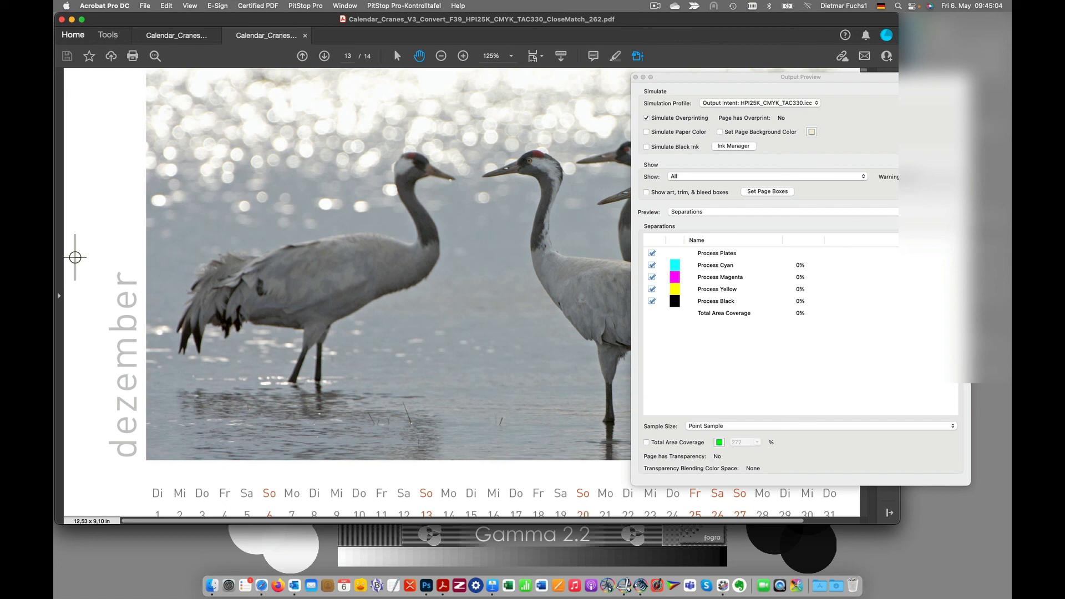
- Compare the separations of the gray "dezember" lettering on page 13 in the original and converted PDFs, and close Output Preview
{"action": "left_click", "coordinate": [176, 35]}
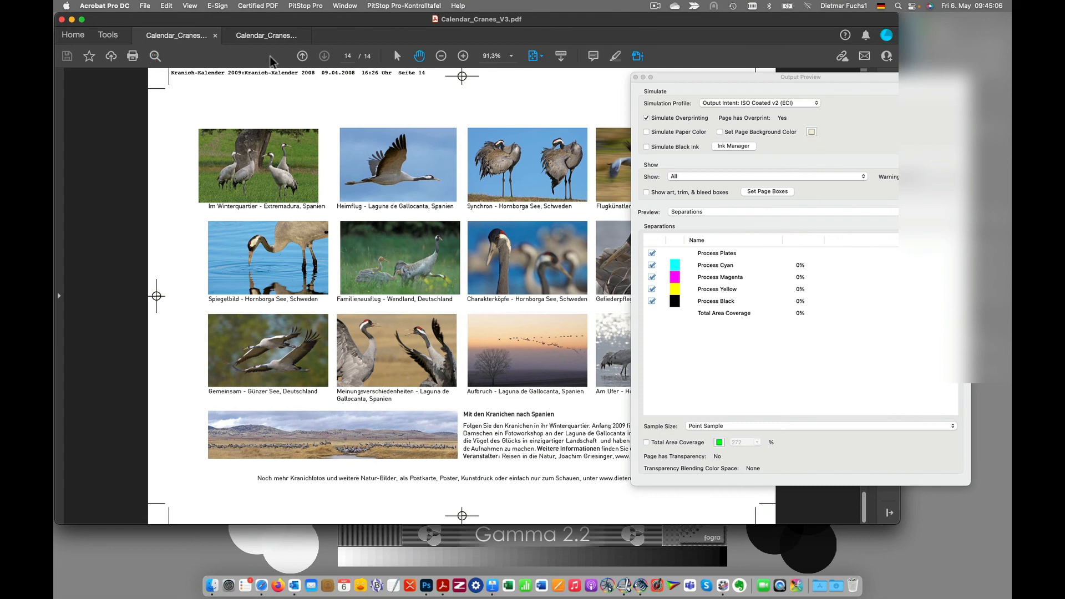
{"action": "left_click", "coordinate": [302, 55]}
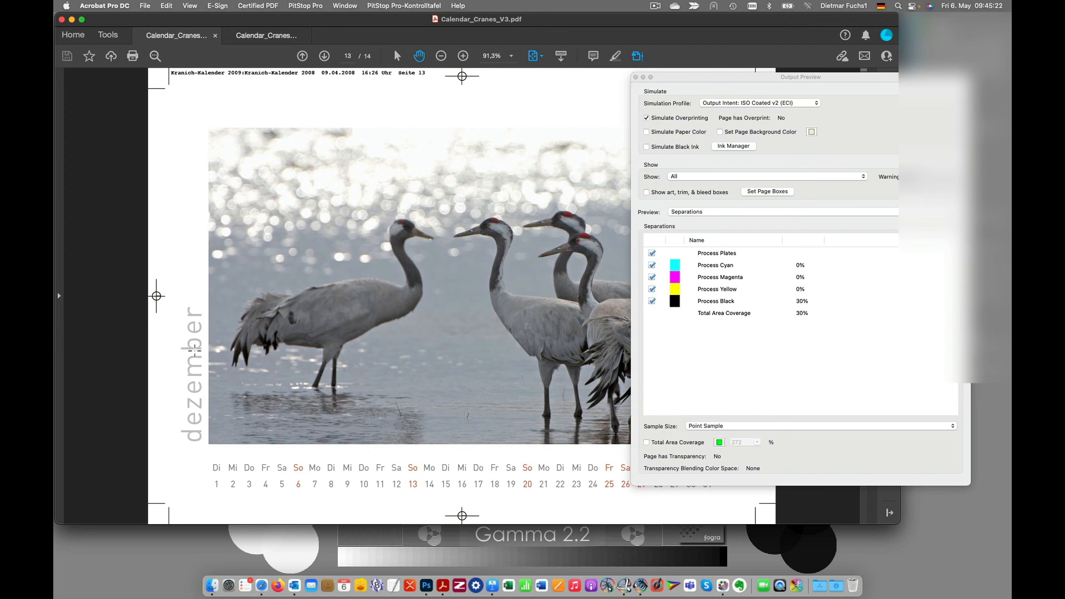
{"action": "left_click", "coordinate": [281, 39]}
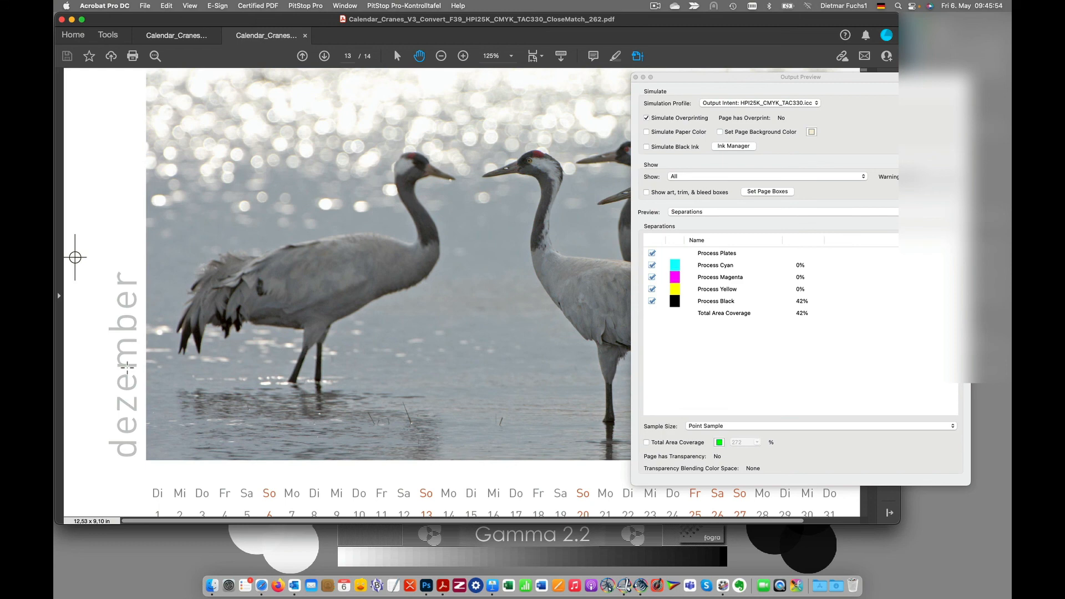
{"action": "left_click", "coordinate": [635, 77]}
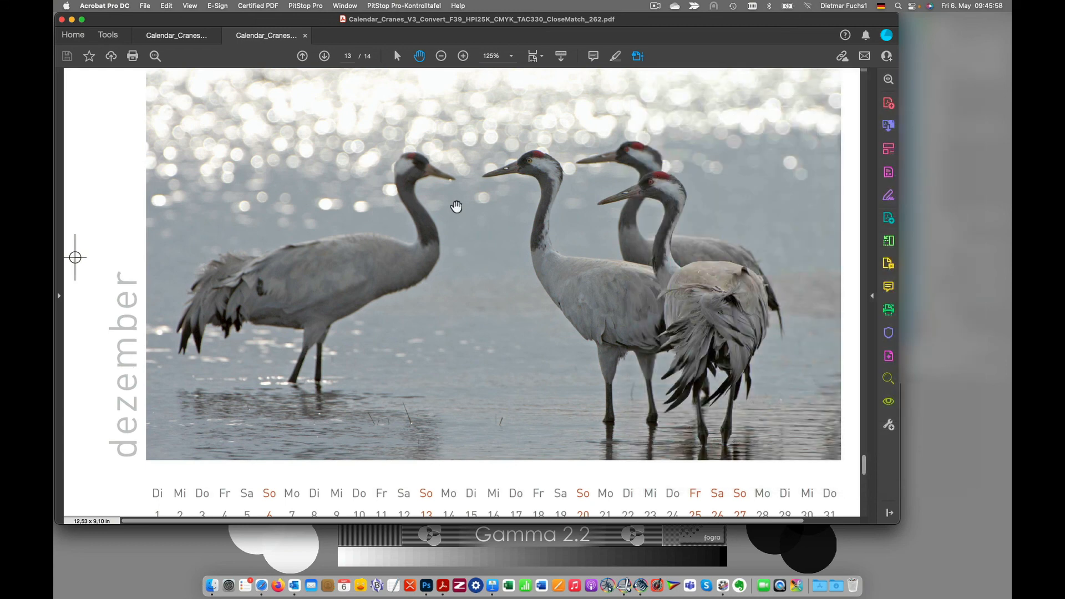